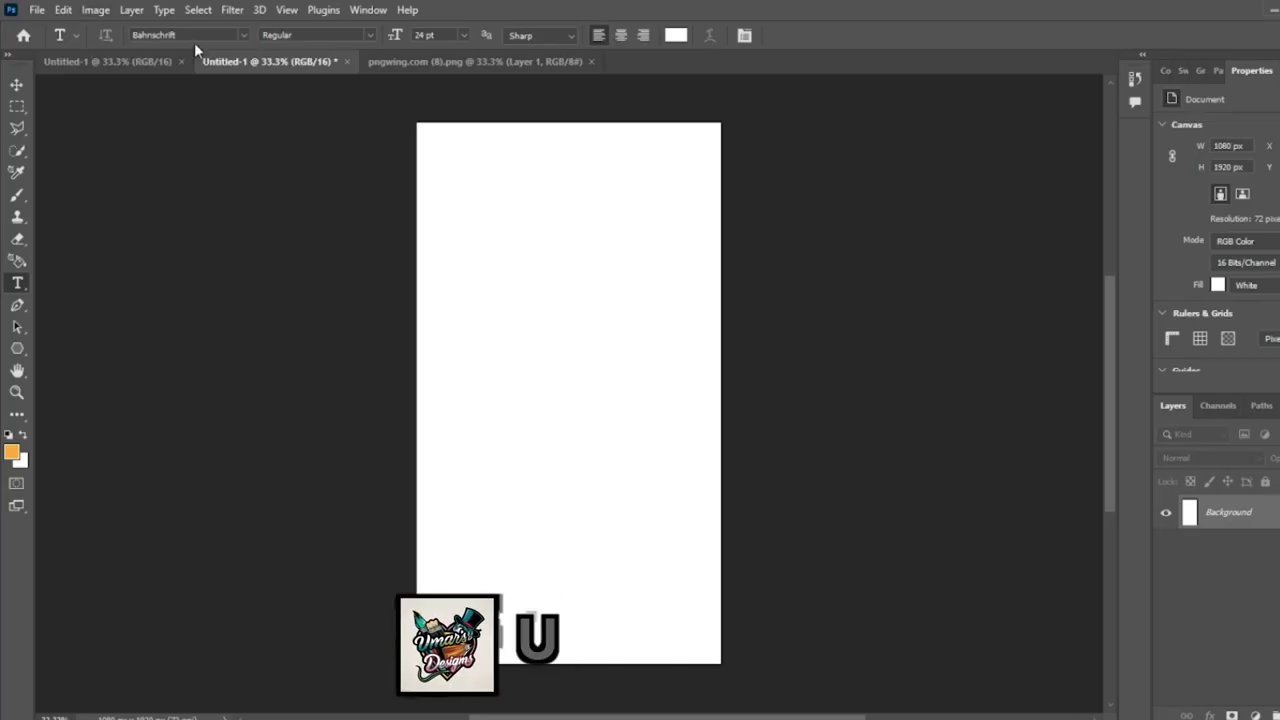
Step: Set the type font to CollegiateBorderFLF Regular before adding text
left_click(241, 38)
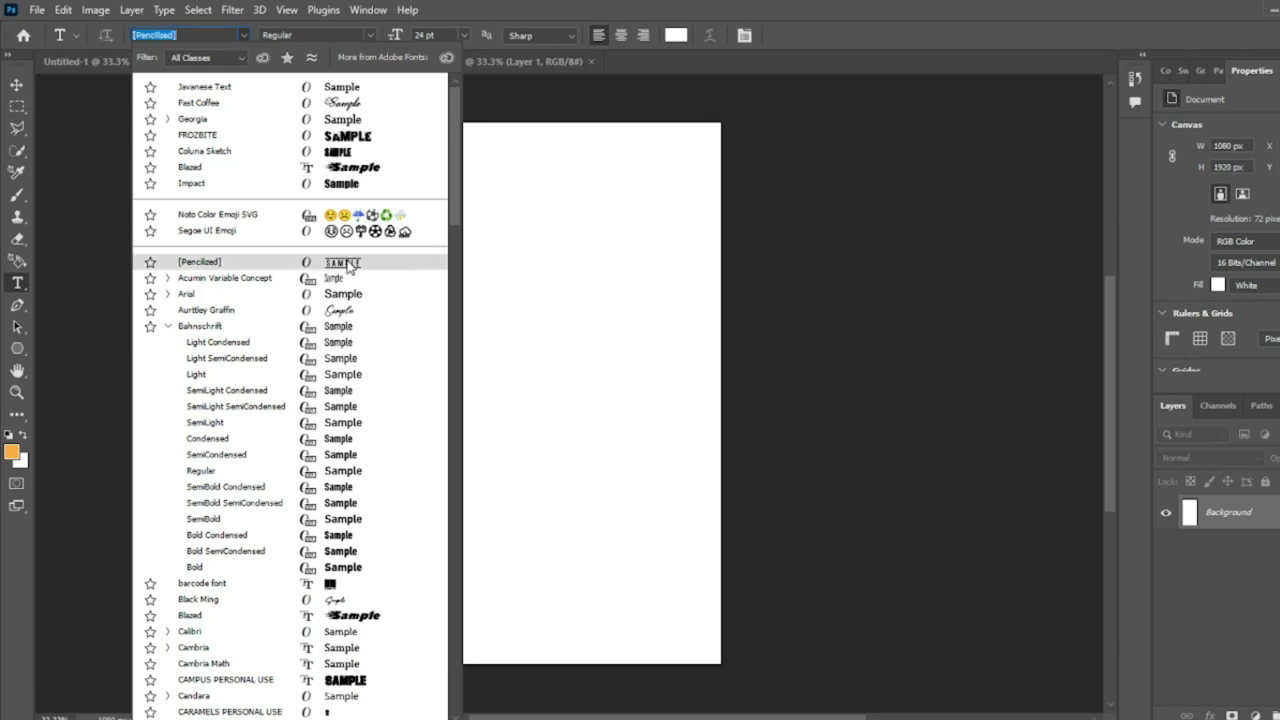
scroll(347, 266, "down", 1)
scroll(348, 280, "down", 1)
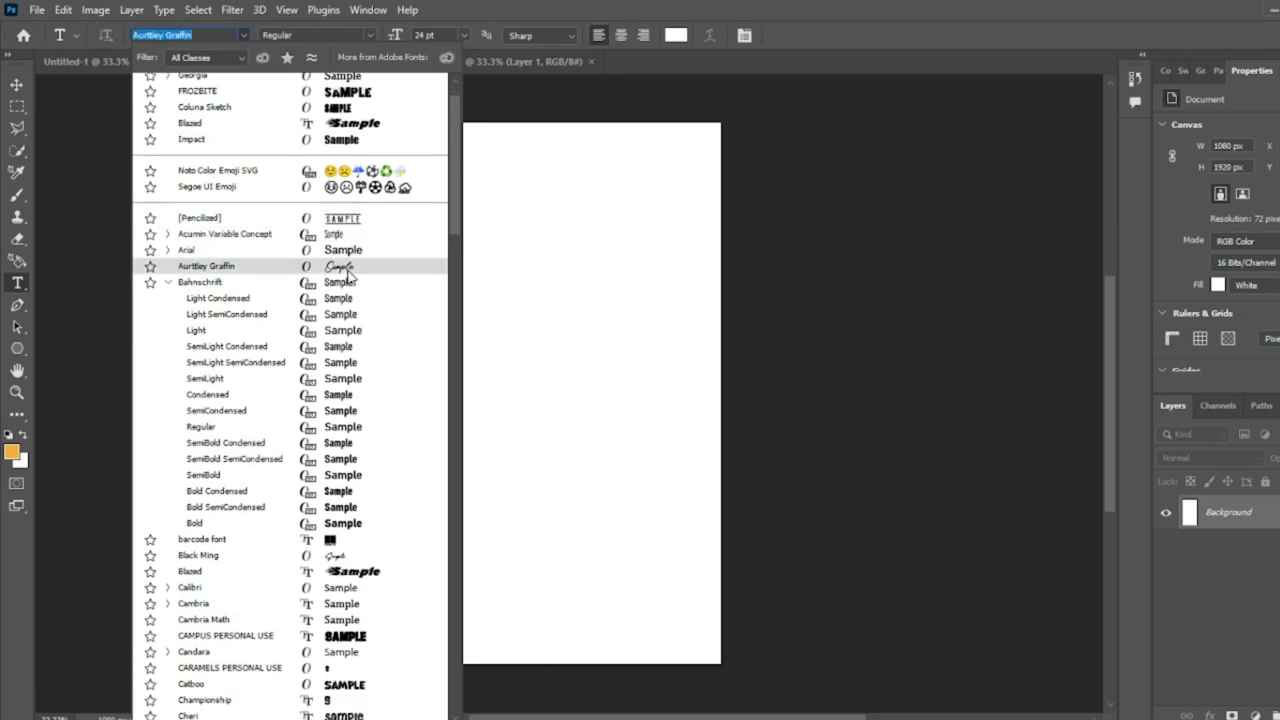
scroll(348, 287, "down", 1)
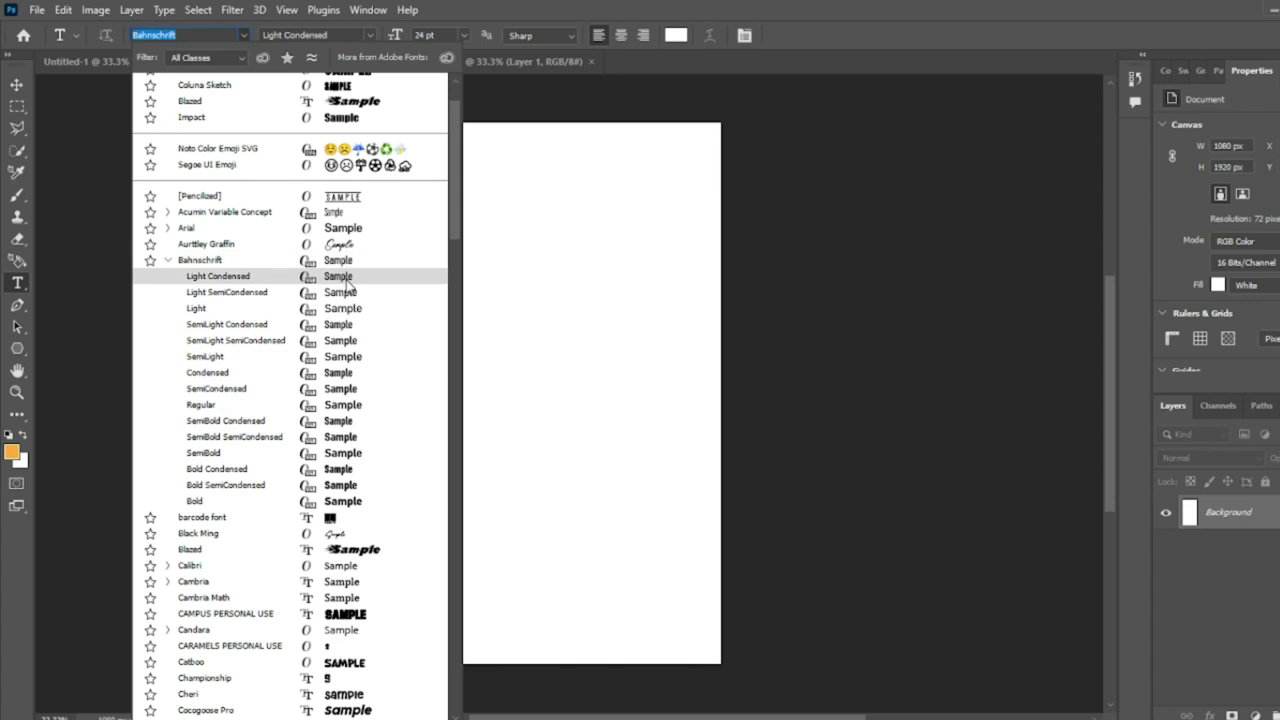
scroll(348, 274, "down", 4)
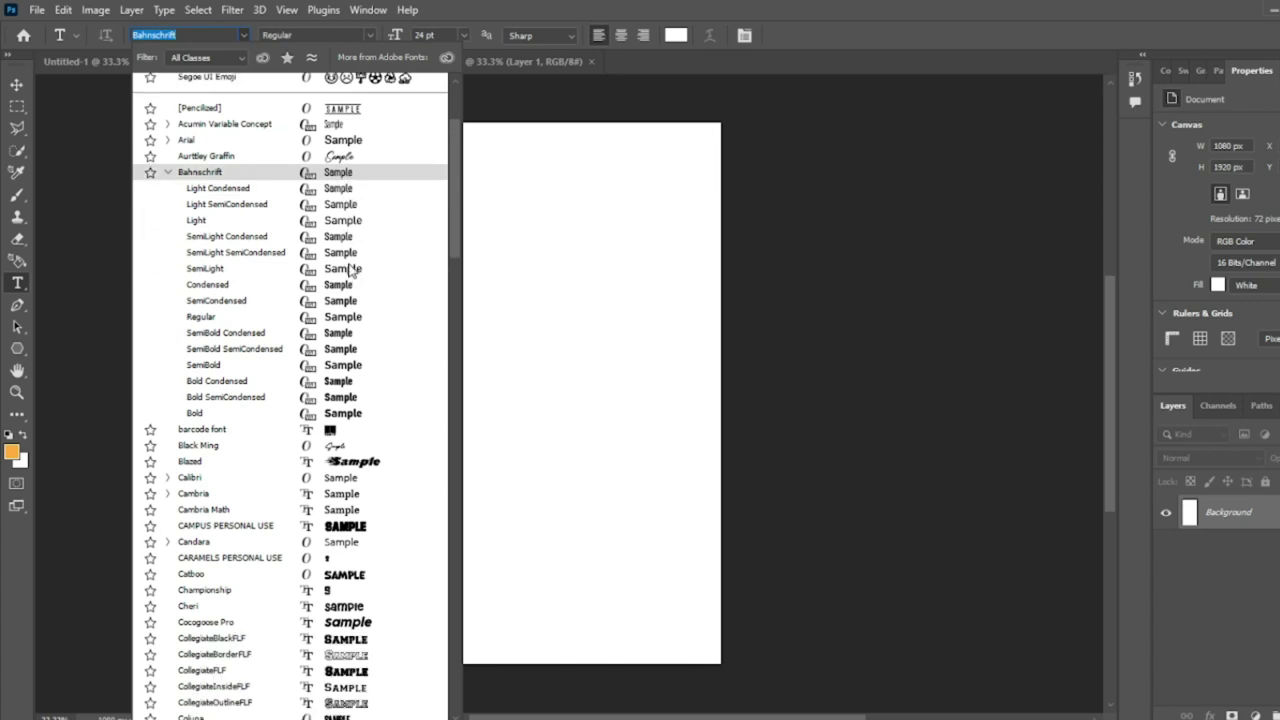
scroll(350, 268, "down", 4)
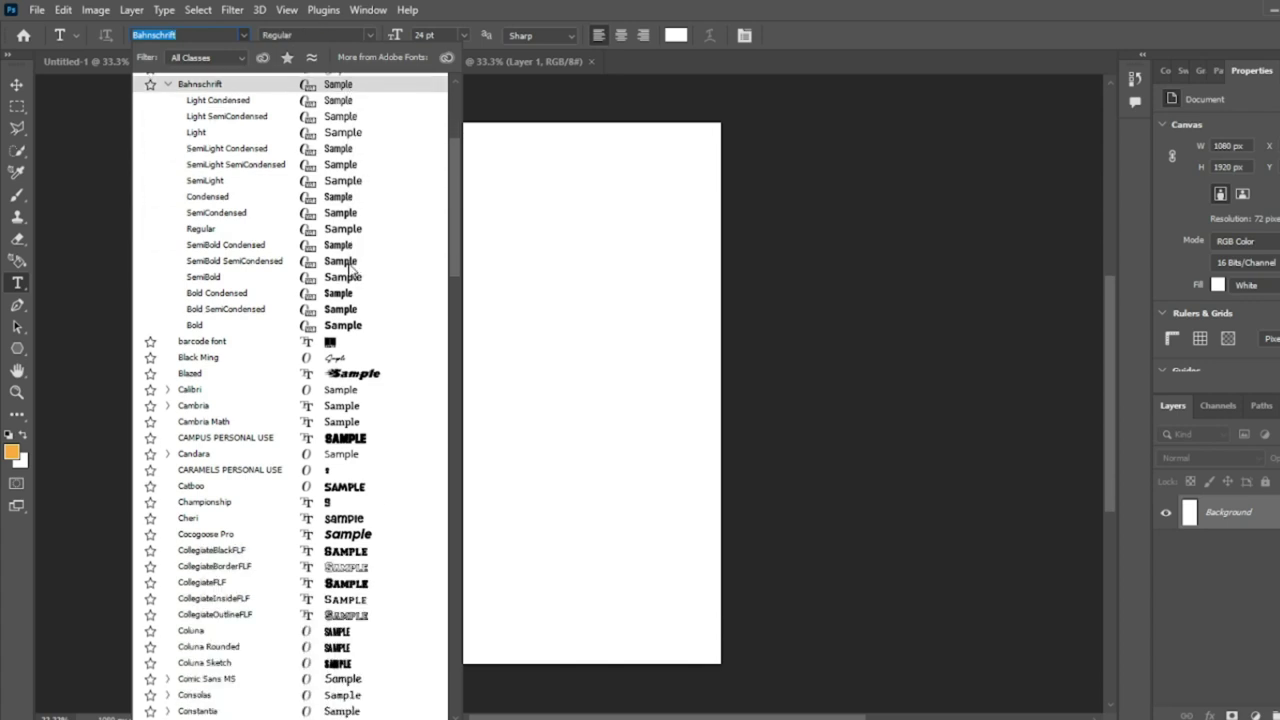
left_click(348, 566)
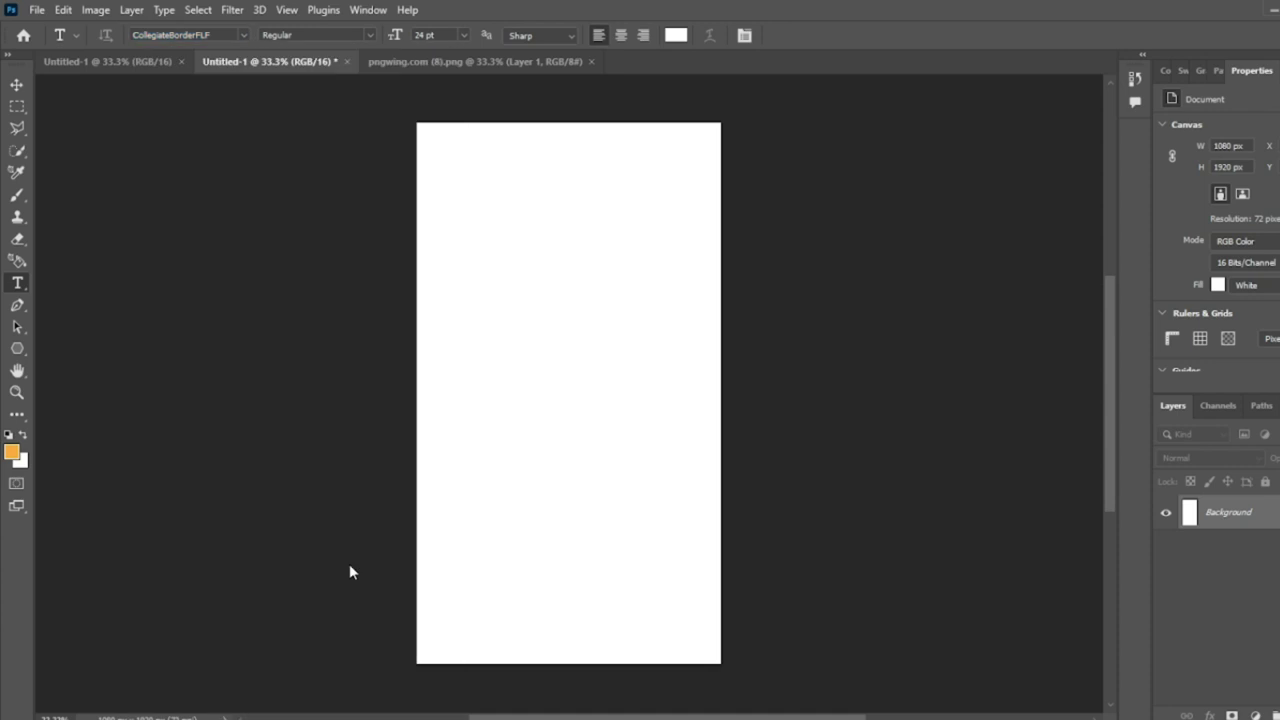
Step: Start a new text layer on the canvas with black (000000) text colour
left_click(518, 279)
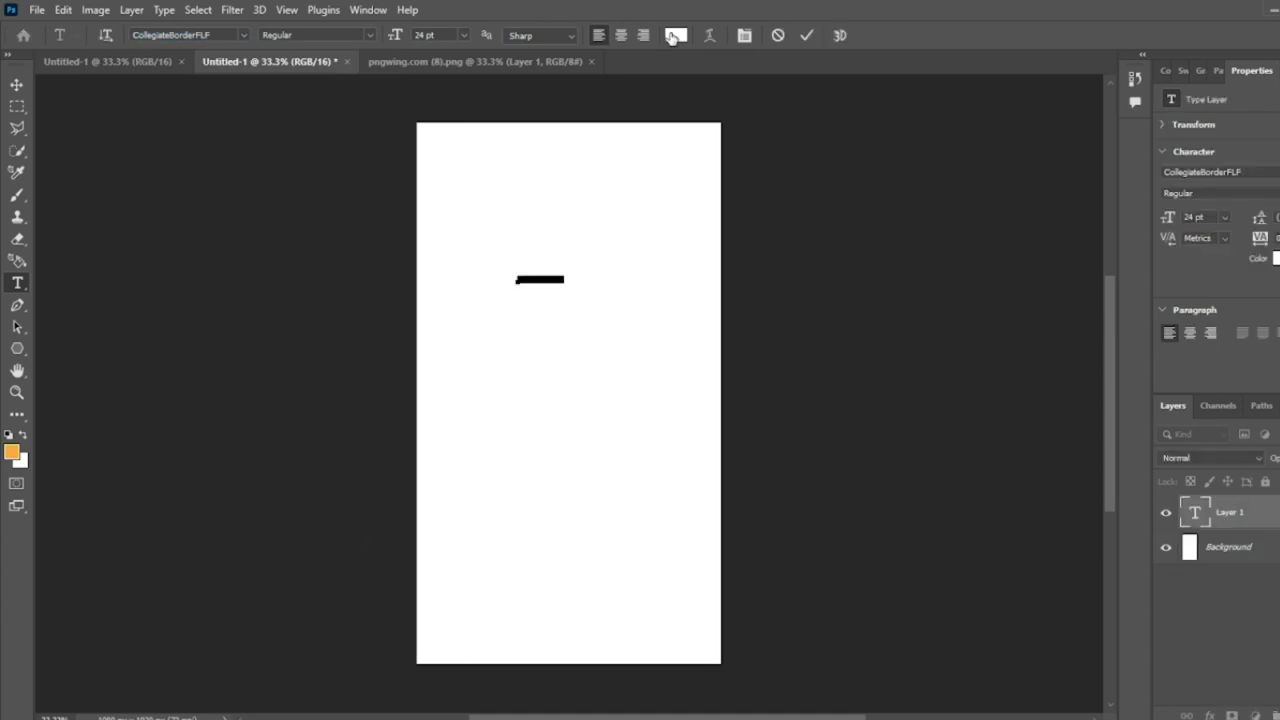
left_click(672, 37)
type("000000")
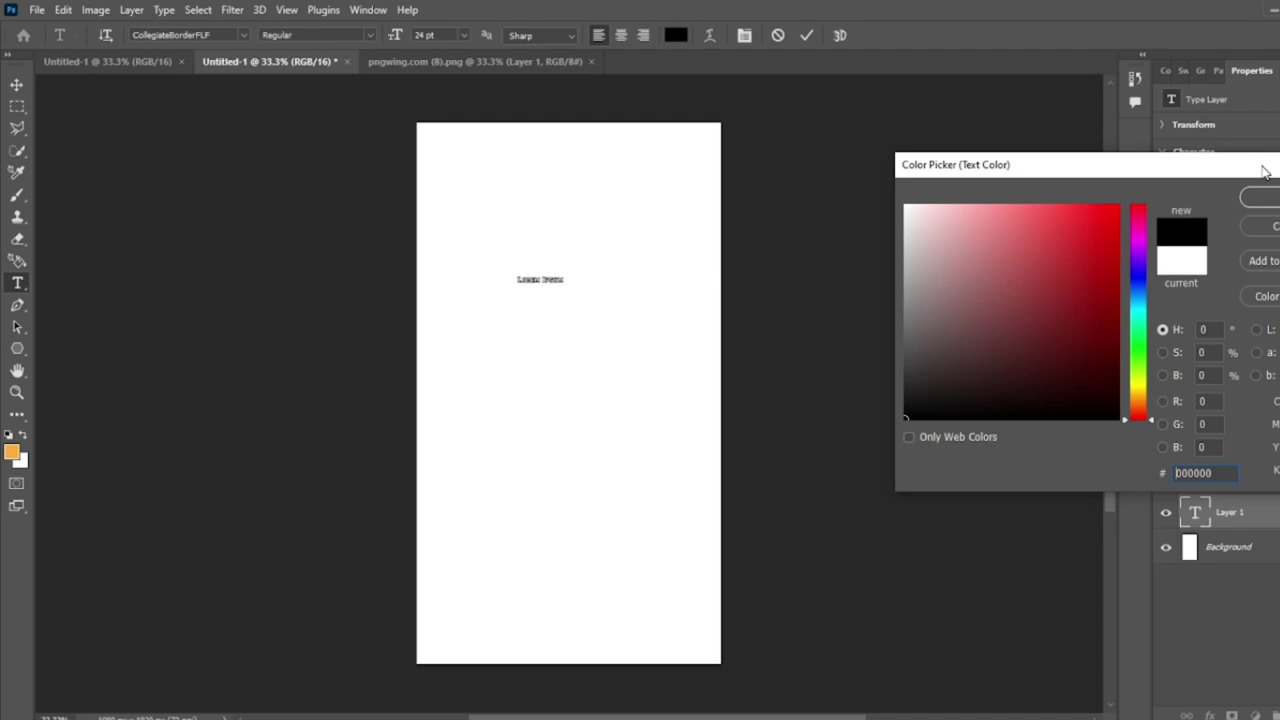
left_click(1260, 197)
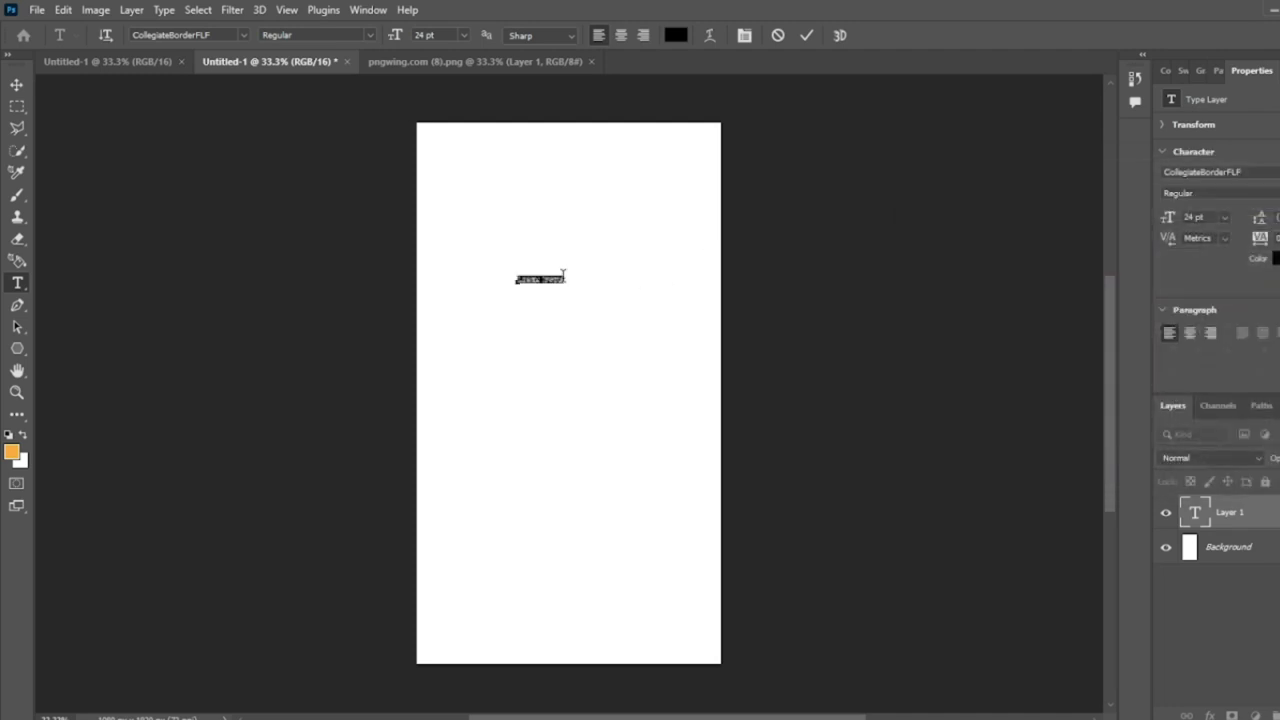
key("BackSpace")
Step: Scale the Accept text up to about 290.98 pt near the canvas top
key("ctrl")
left_click_drag(548, 267, 680, 204)
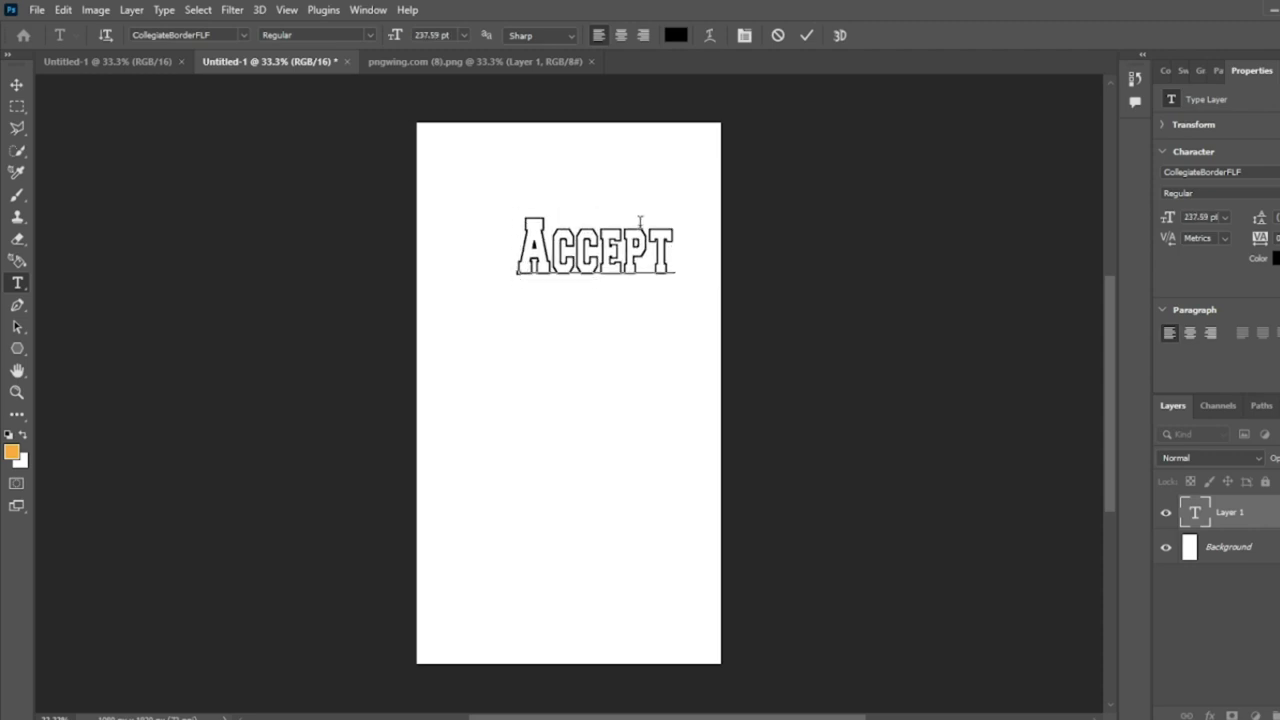
mouse_move(626, 252)
left_mouse_down()
mouse_move(608, 236)
mouse_move(616, 216)
mouse_move(677, 165)
left_mouse_up()
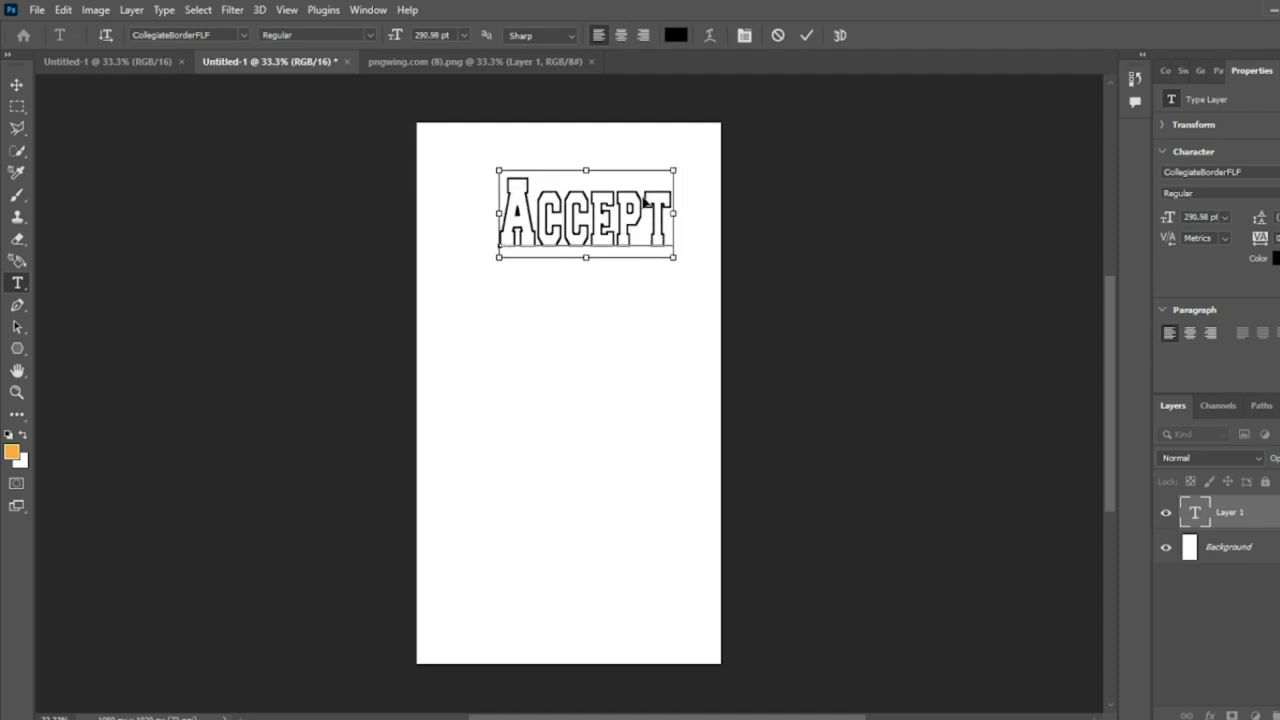
left_click_drag(643, 210, 633, 207)
Step: Duplicate Accept just below the original and retype the copy as 'Everything'
left_click(807, 38)
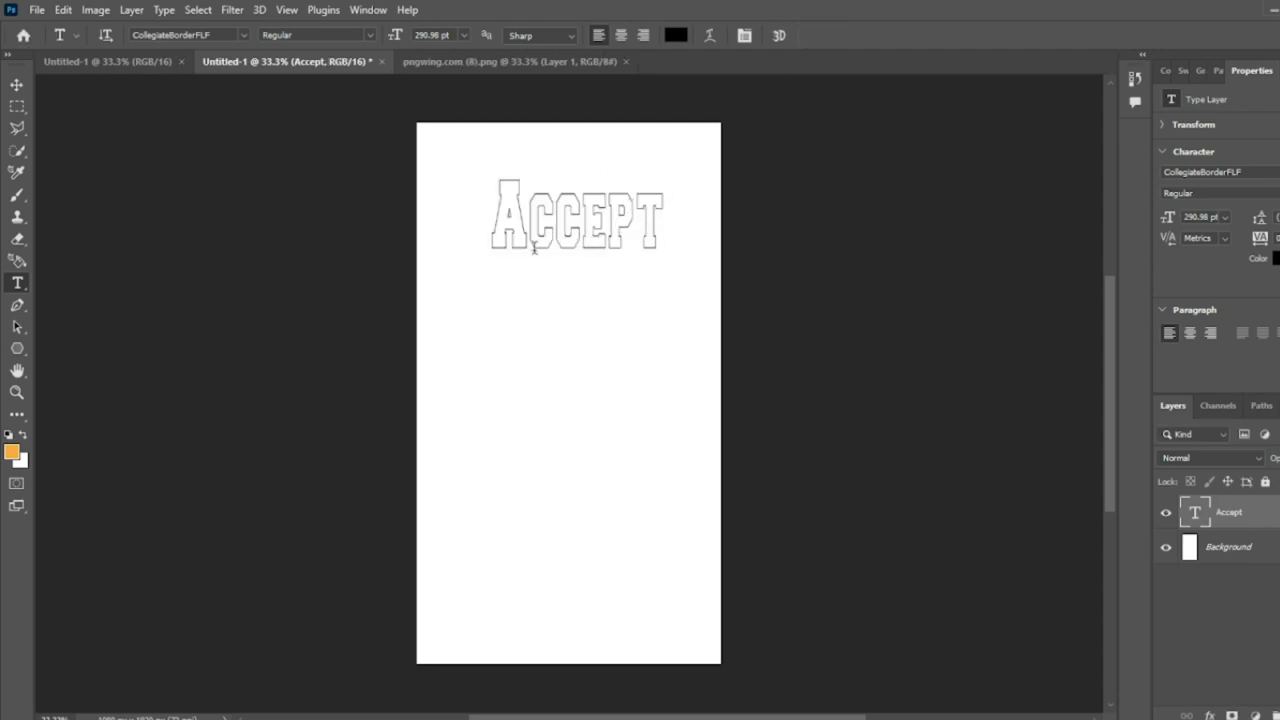
left_click_drag(540, 249, 542, 324)
left_click_drag(646, 298, 484, 289)
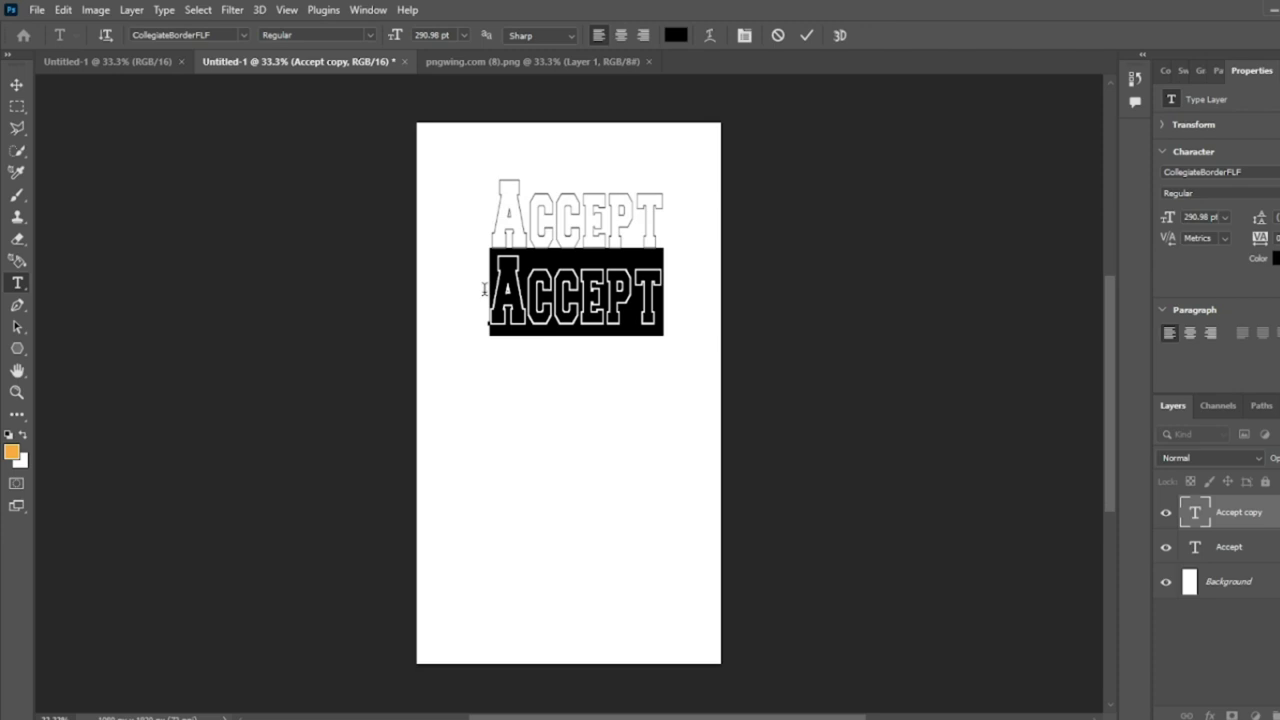
type("Every")
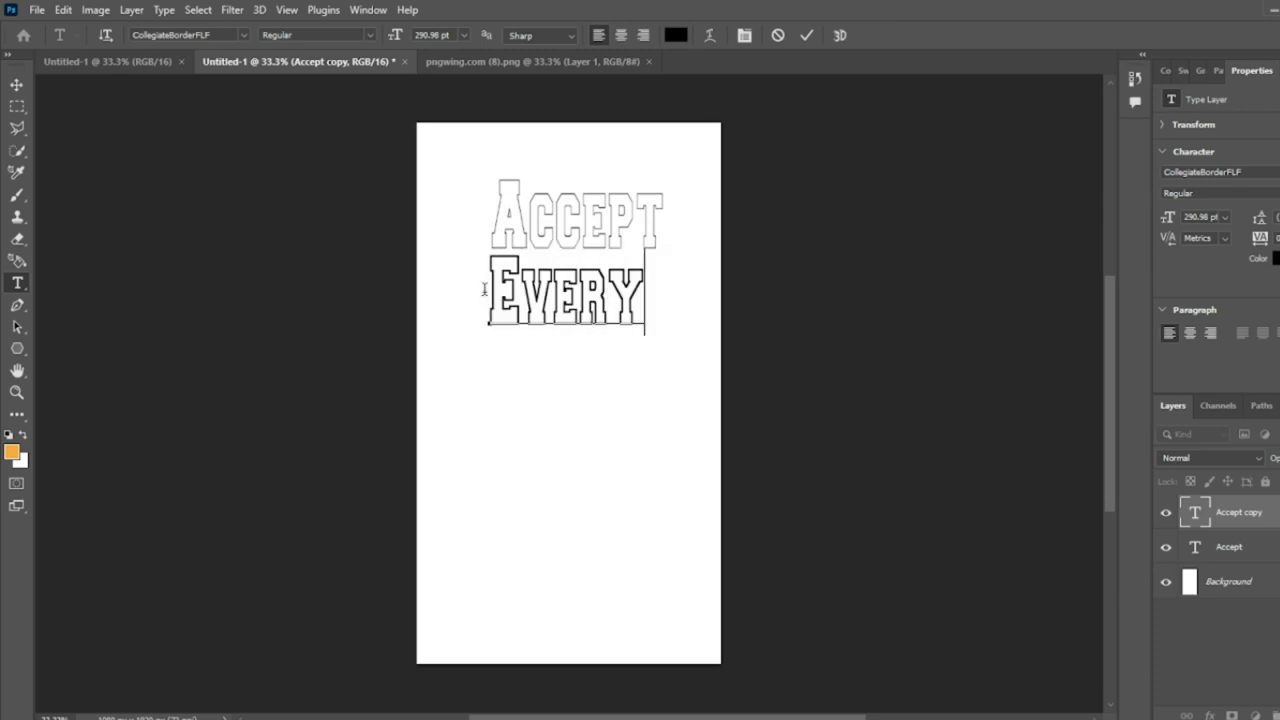
type("th")
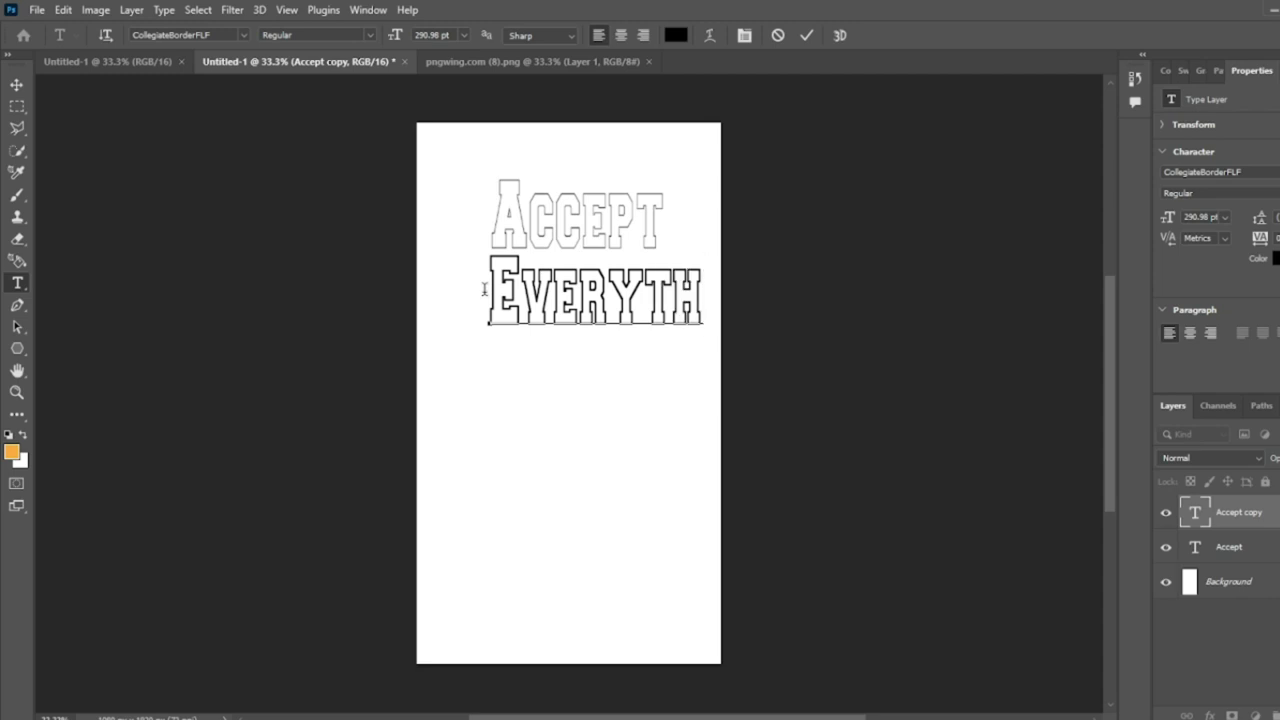
type("ing")
Step: Set the Everything line in the CollegiateOutlineFLF font
left_click_drag(486, 292, 854, 271)
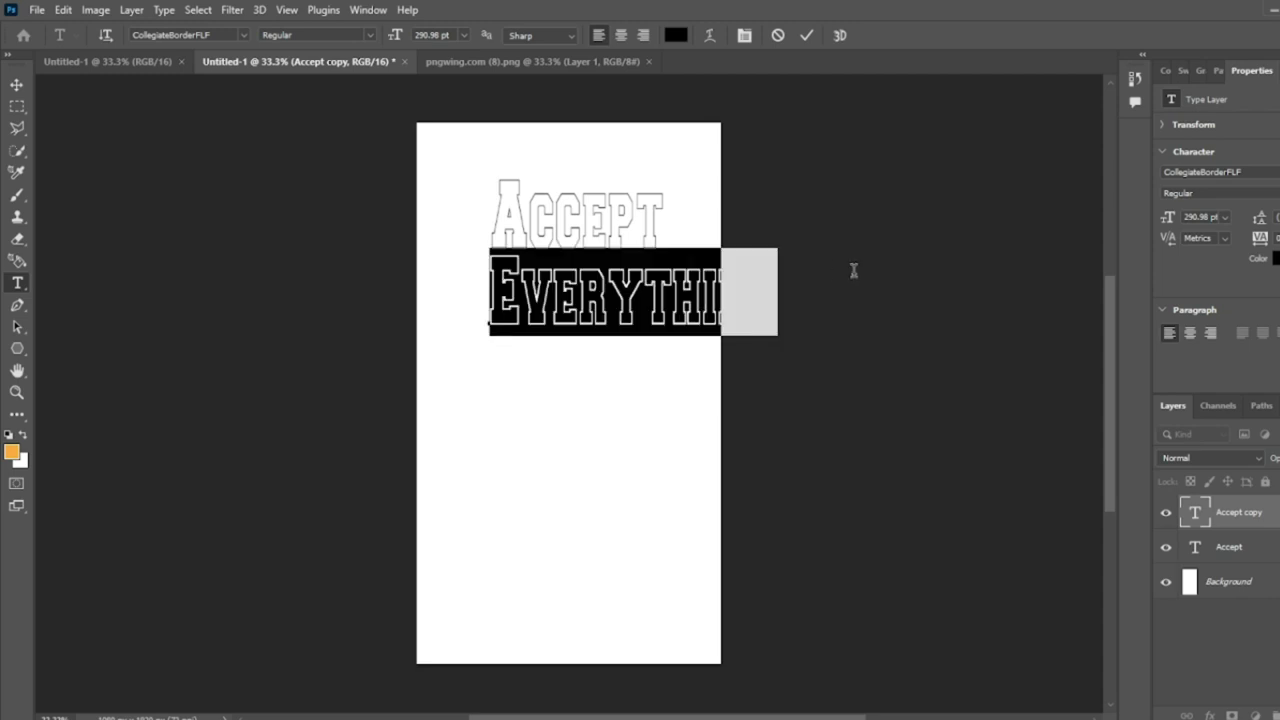
left_click(249, 34)
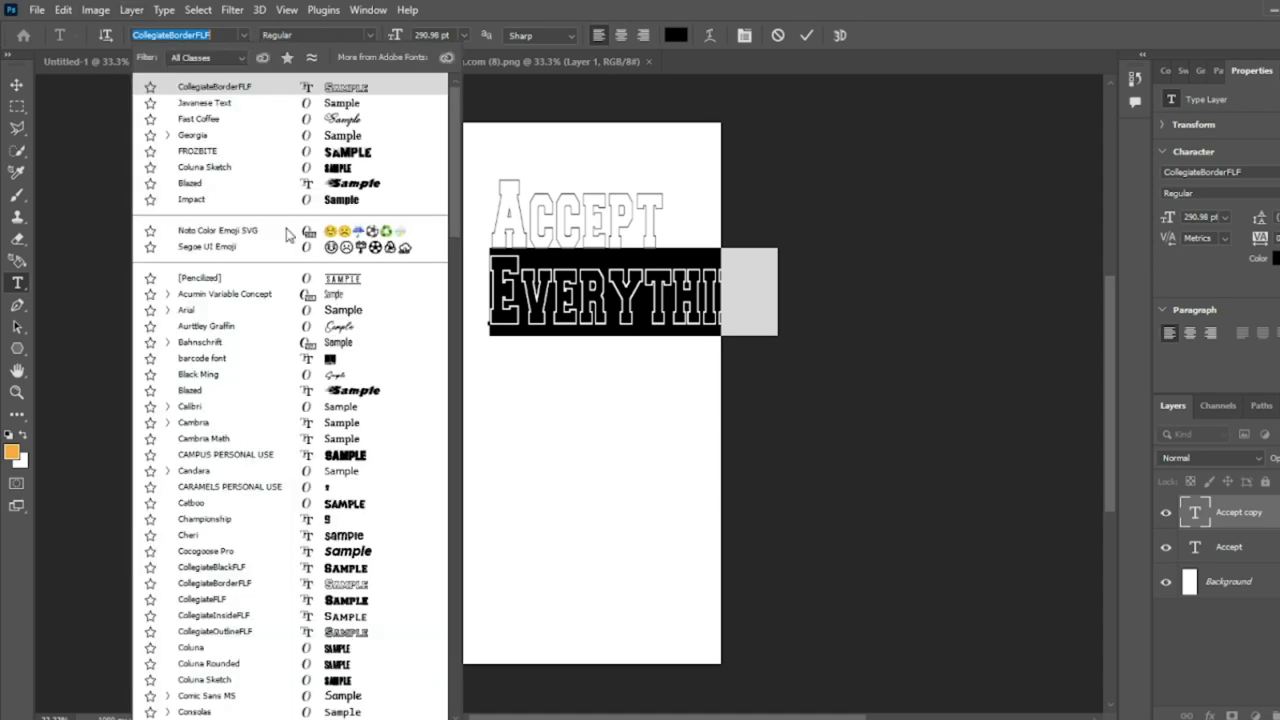
scroll(340, 380, "down", 2)
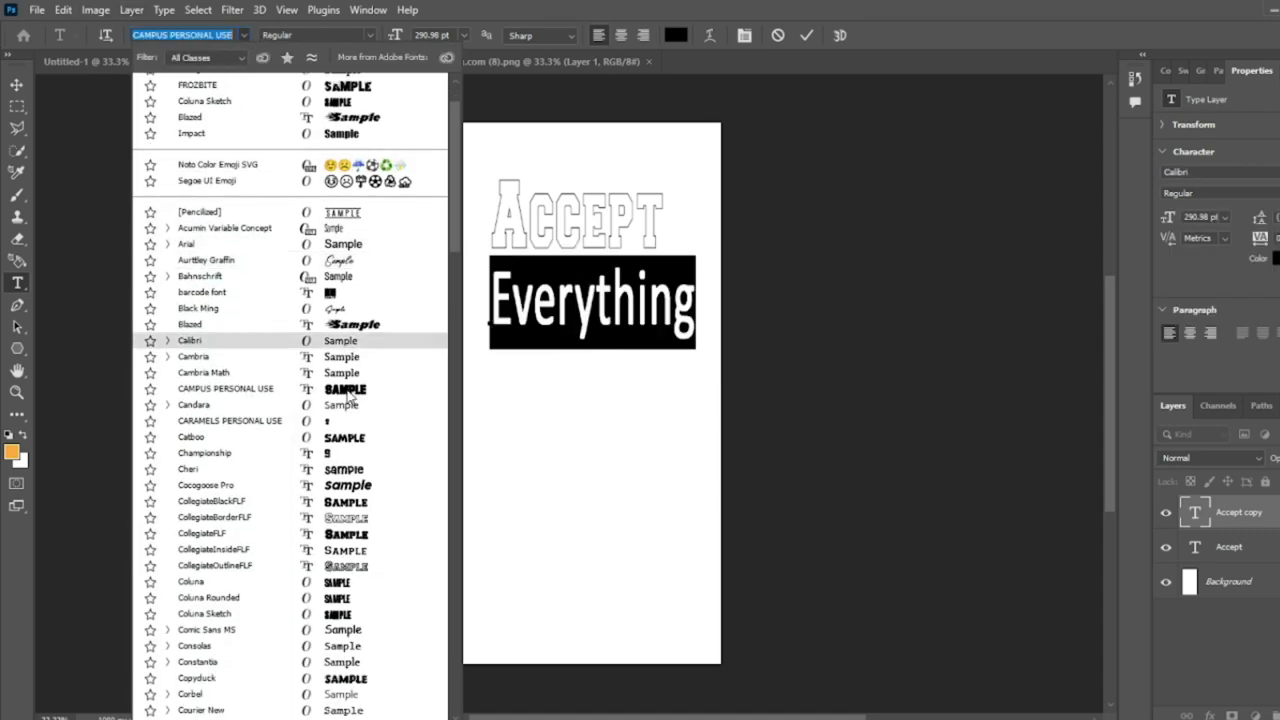
scroll(345, 395, "down", 2)
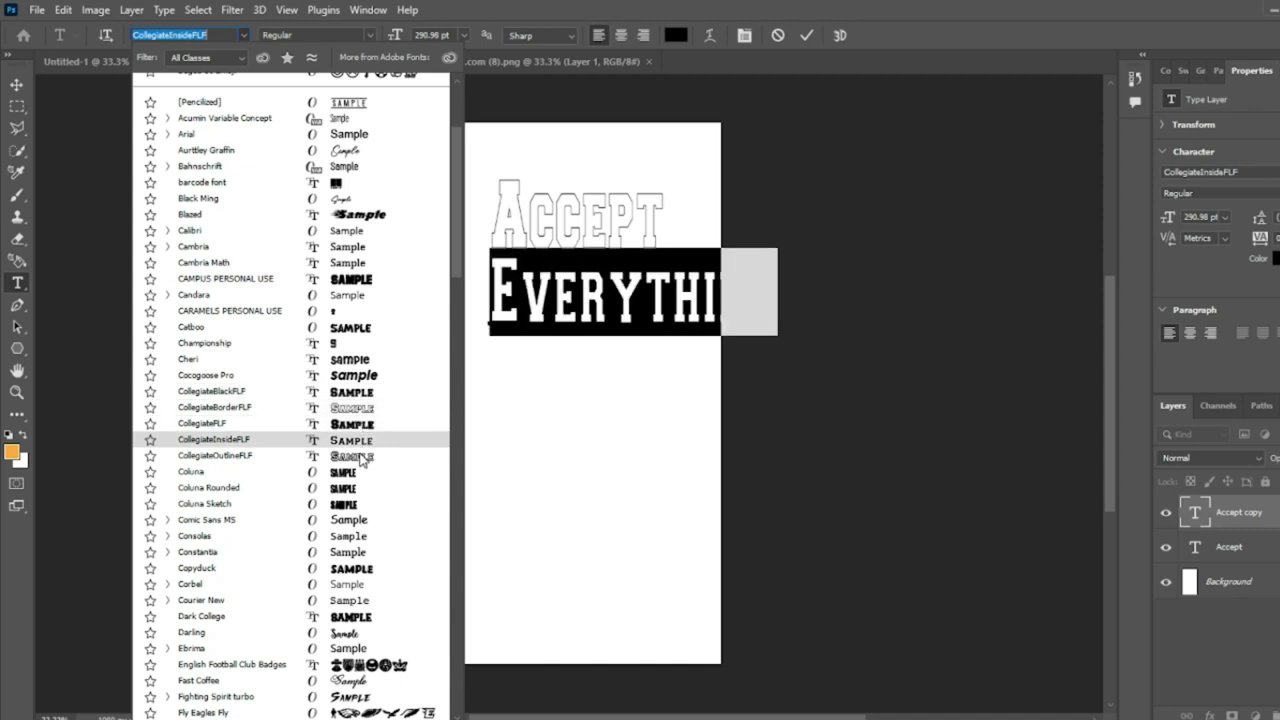
left_click(362, 460)
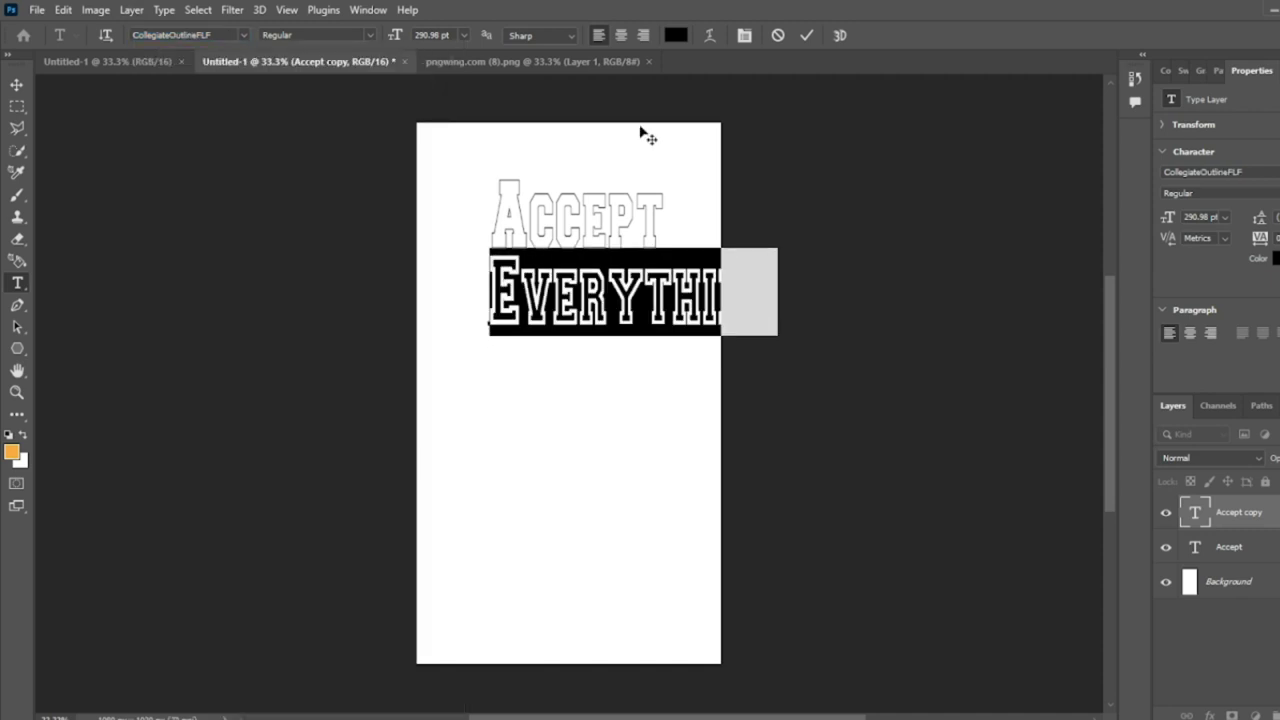
left_click(806, 35)
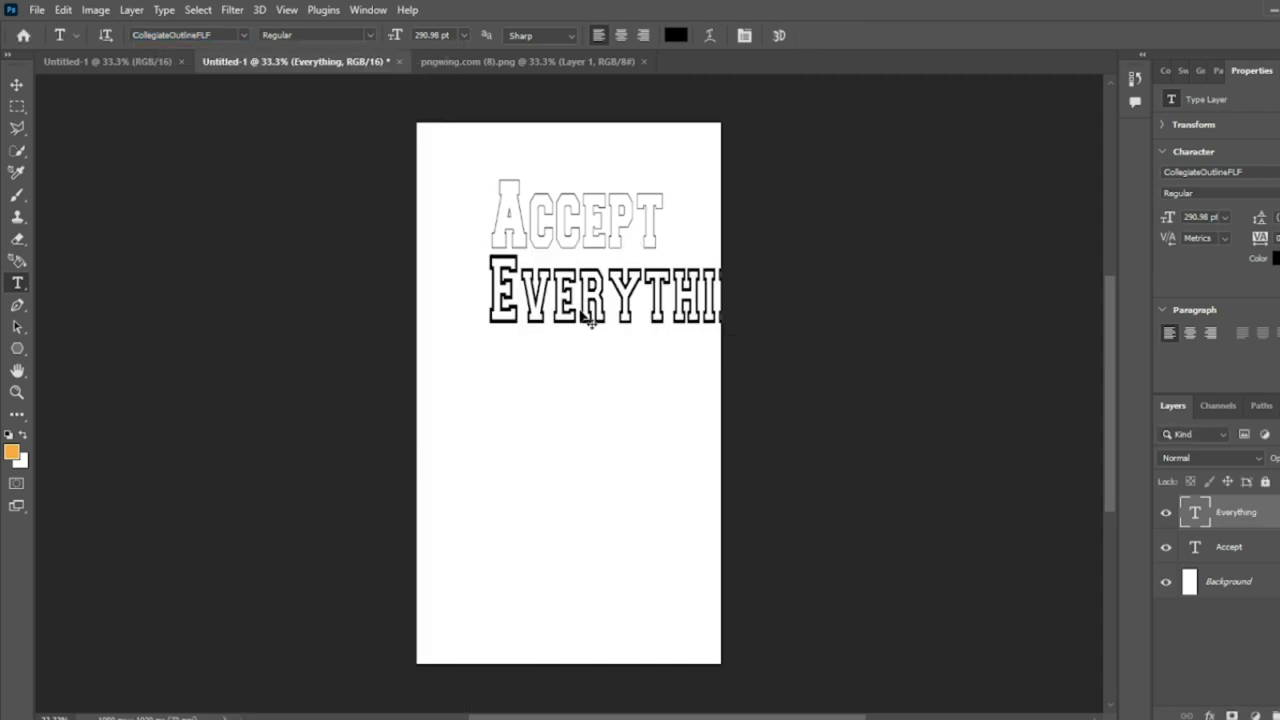
Step: Scale Everything to about 40% (117.1 pt) and tuck it directly under Accept
key("ctrl+t")
mouse_move(488, 248)
left_mouse_down()
mouse_move(591, 277)
mouse_move(537, 283)
left_mouse_up()
left_click_drag(481, 253, 510, 265)
mouse_move(585, 300)
left_mouse_down()
mouse_move(567, 281)
mouse_move(567, 296)
left_mouse_up()
left_click_drag(499, 260, 581, 280)
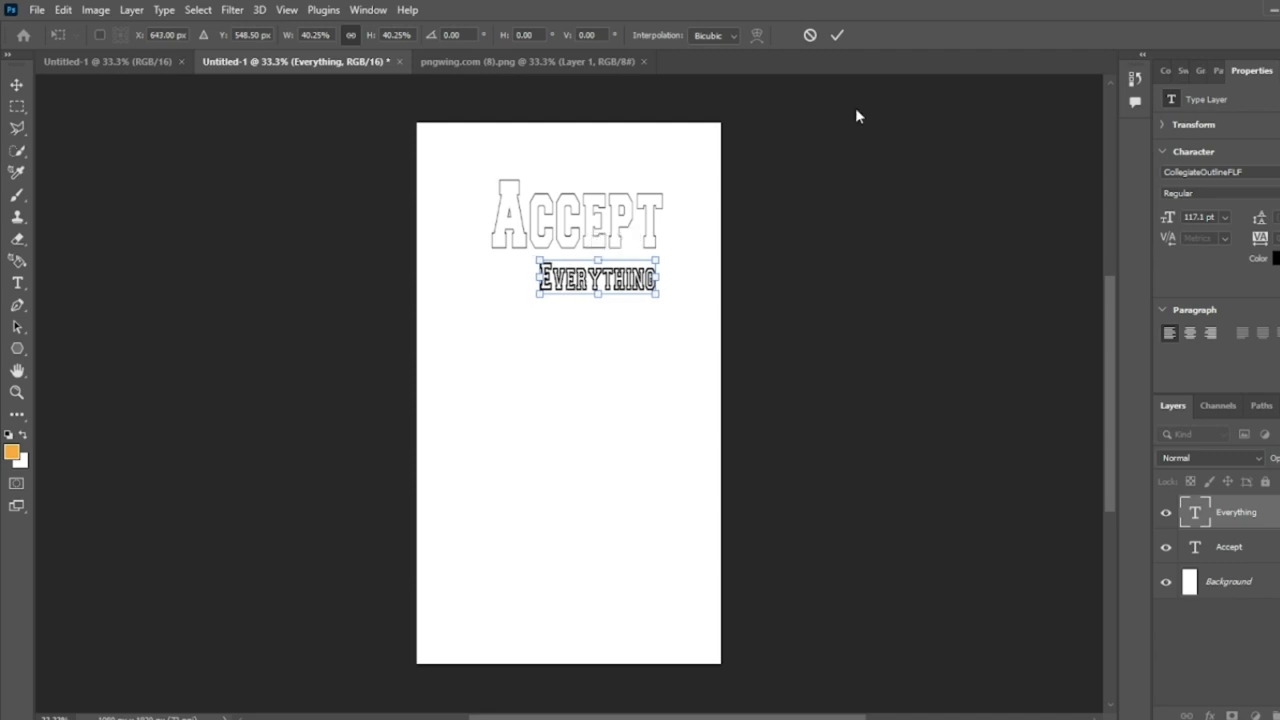
left_click(837, 36)
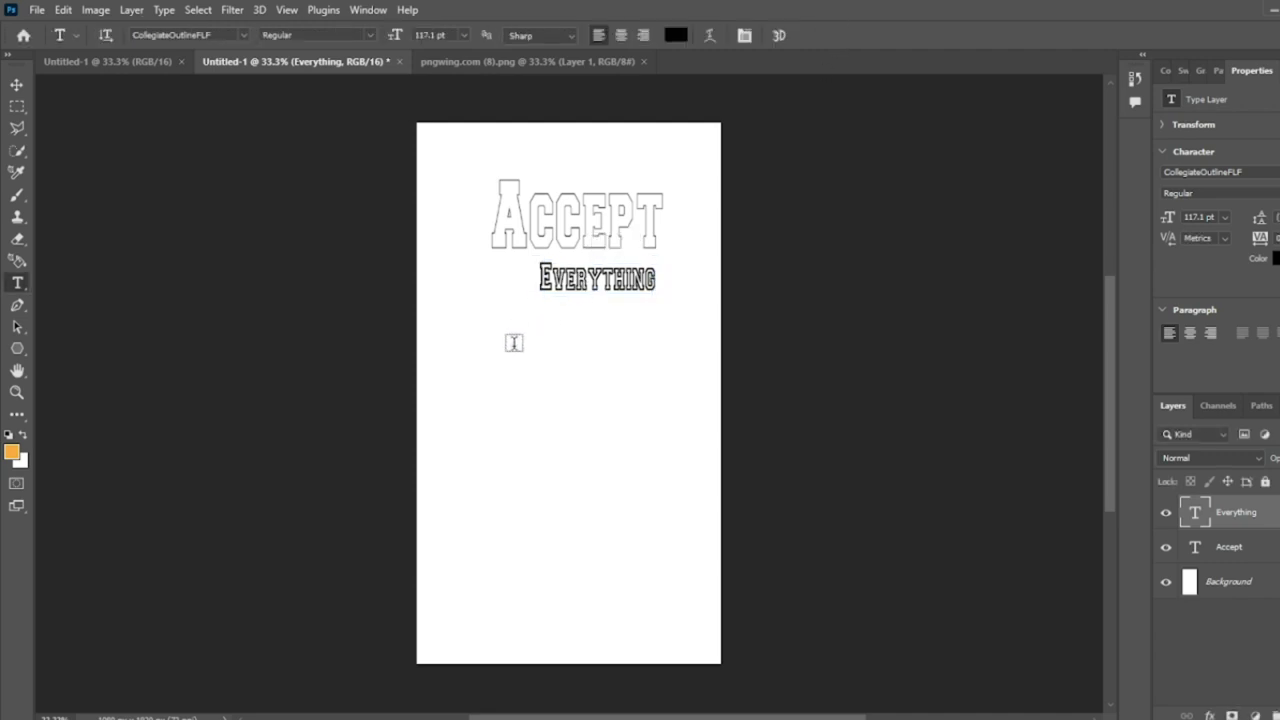
Step: Duplicate Accept below Everything and retype the copy as 'Expoext'
left_click_drag(516, 251, 520, 352)
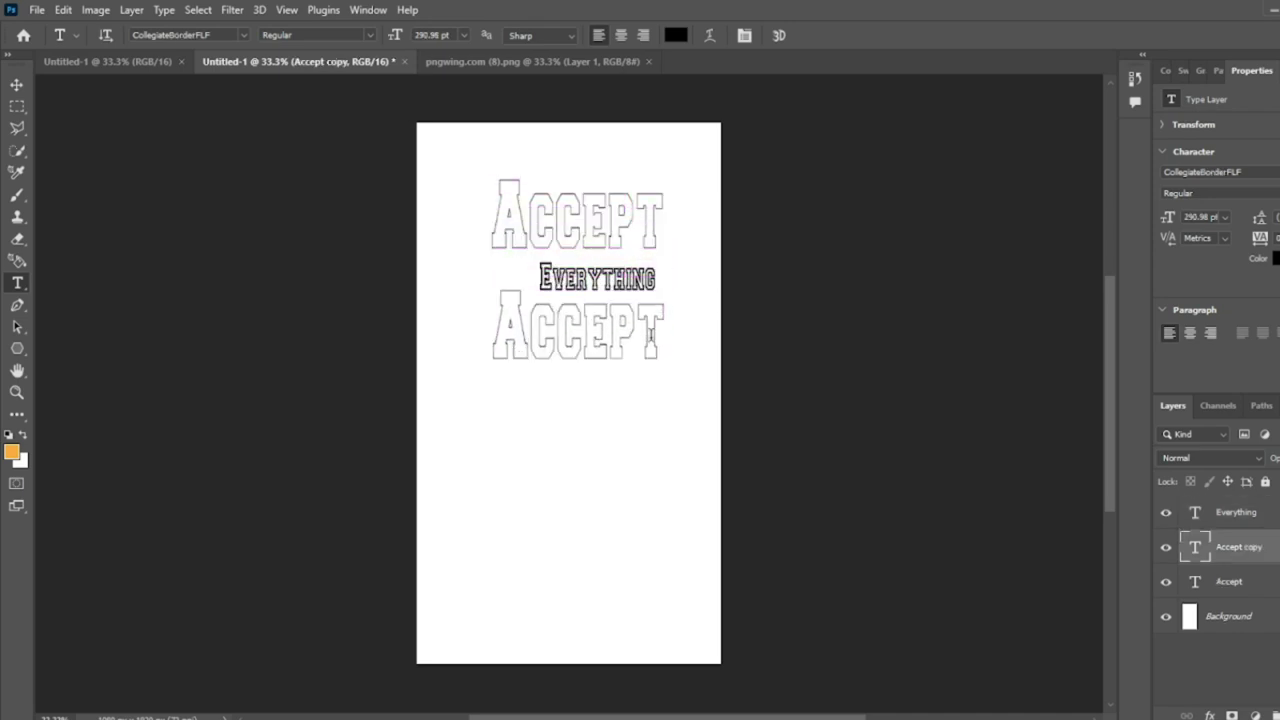
left_click_drag(650, 335, 469, 317)
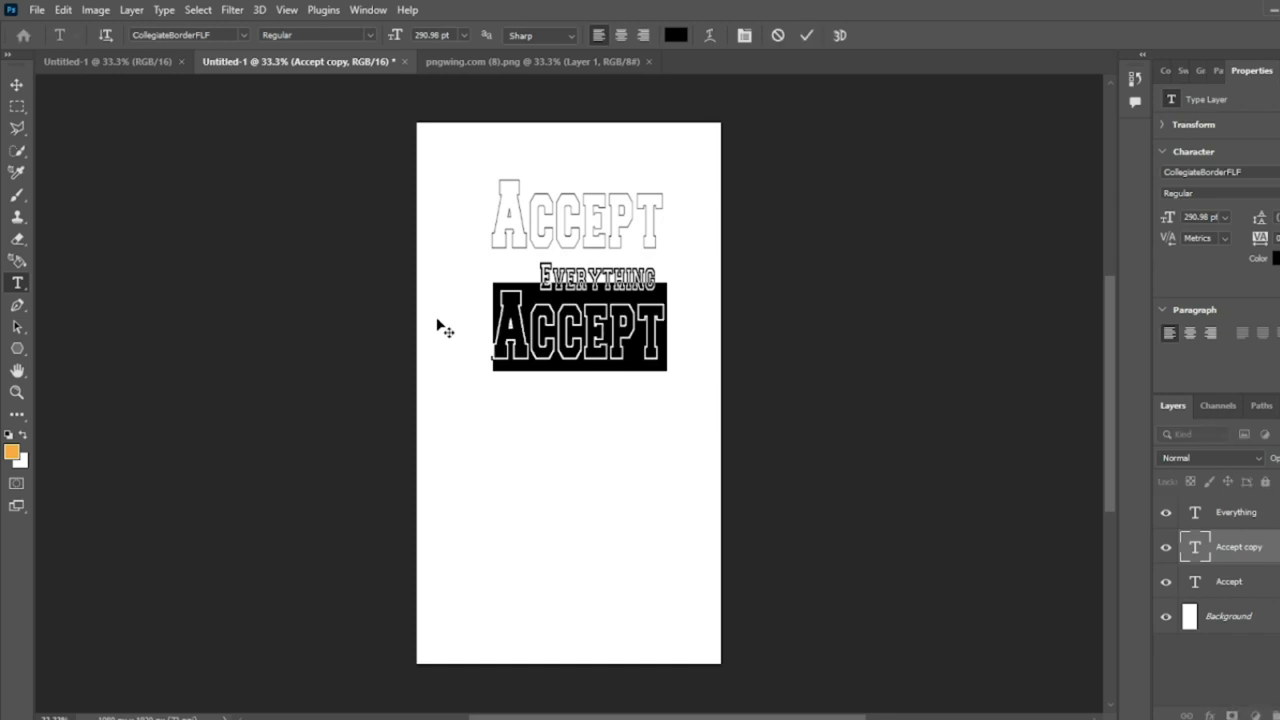
type("E")
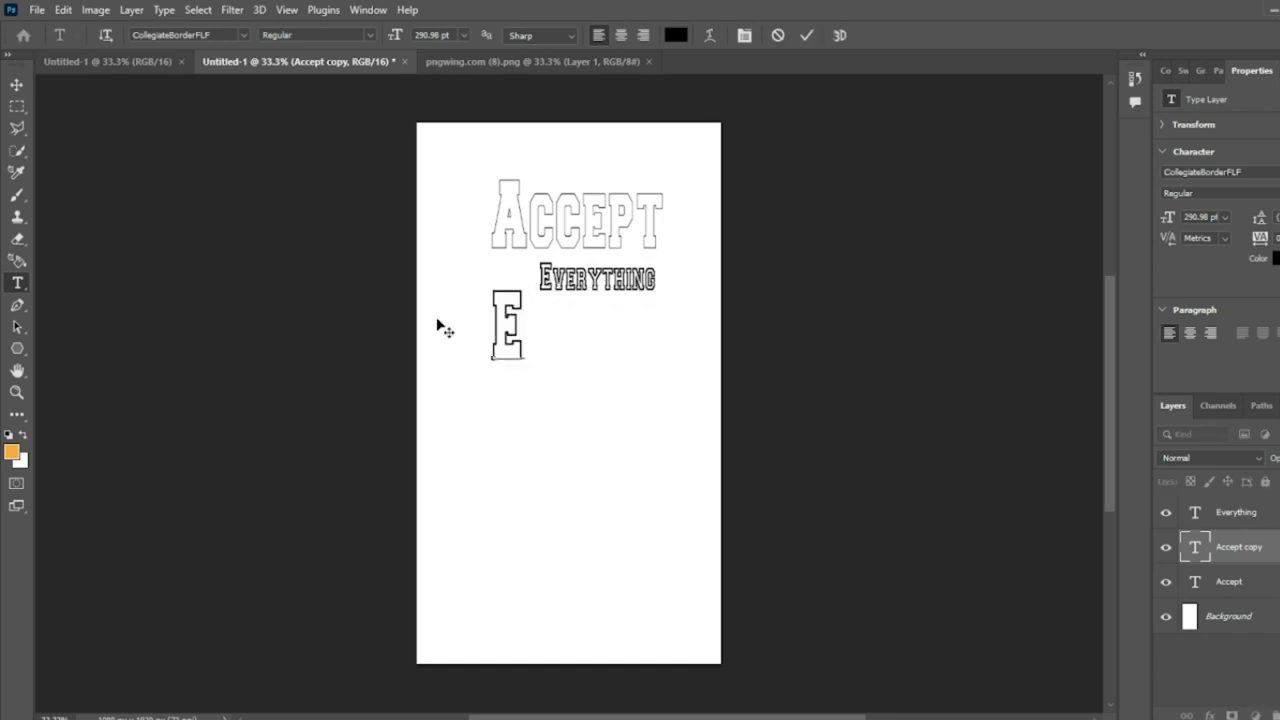
type("xpo")
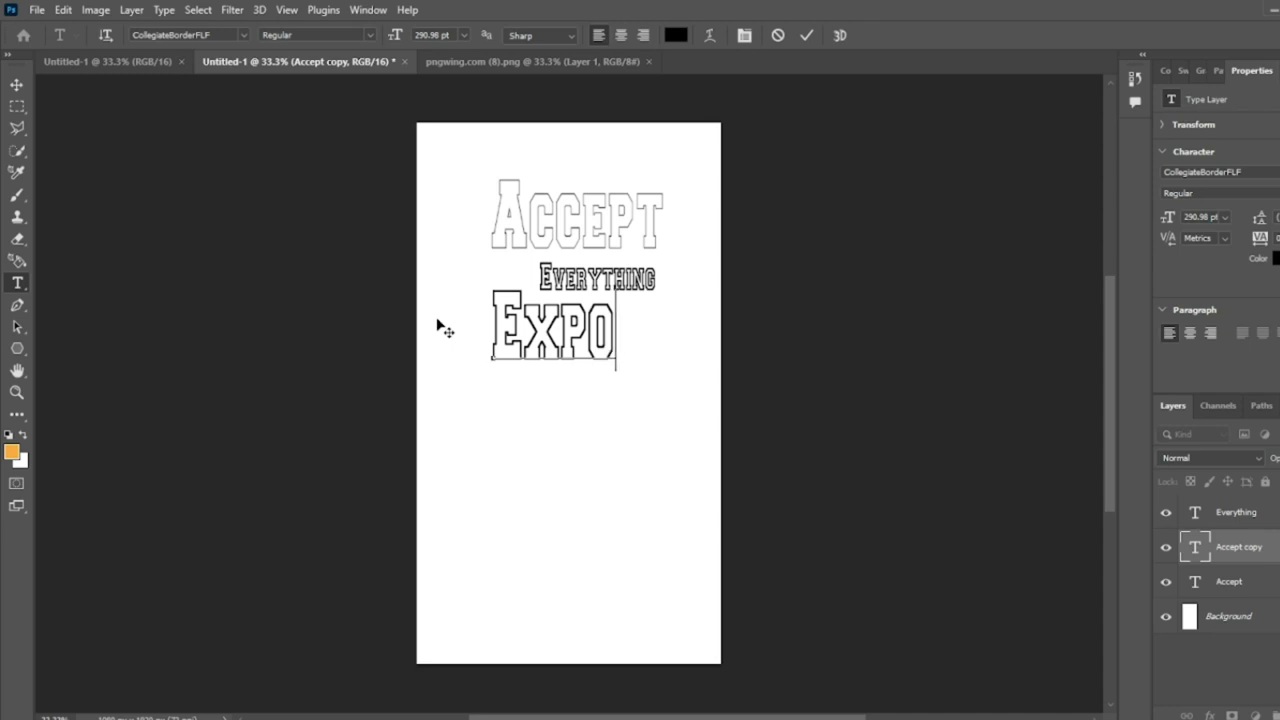
type("ext")
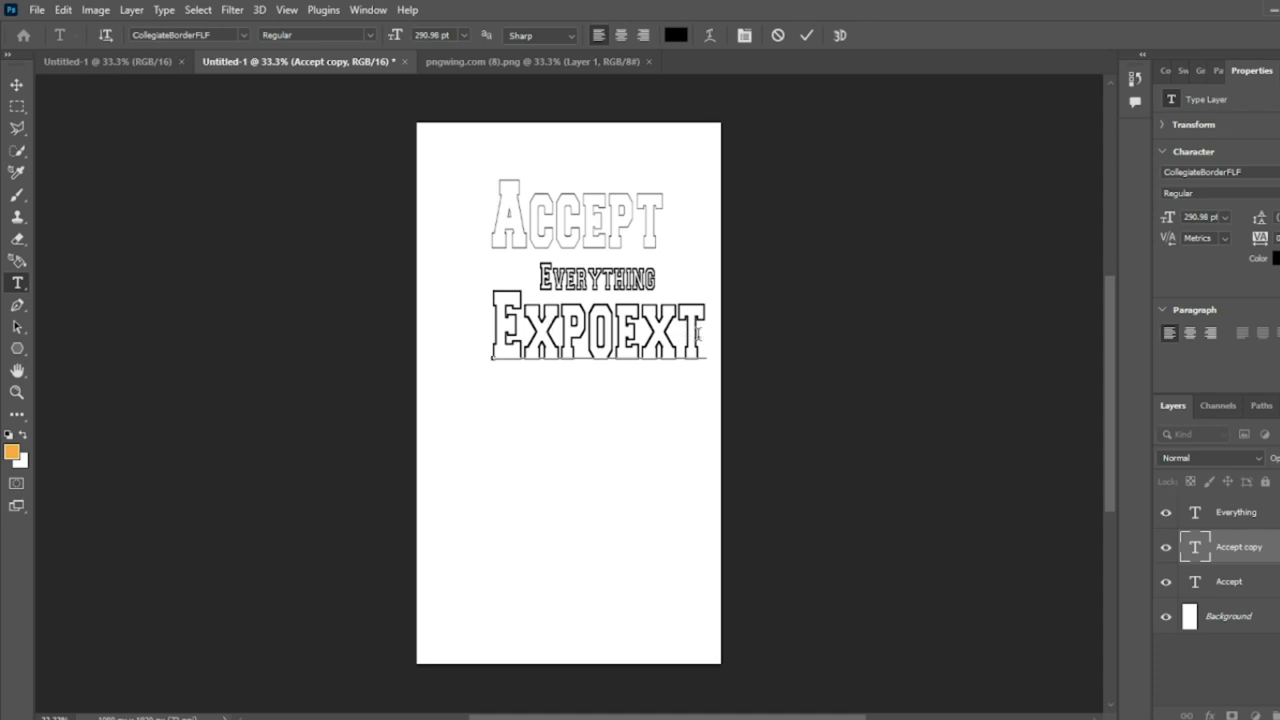
left_click_drag(698, 333, 495, 336)
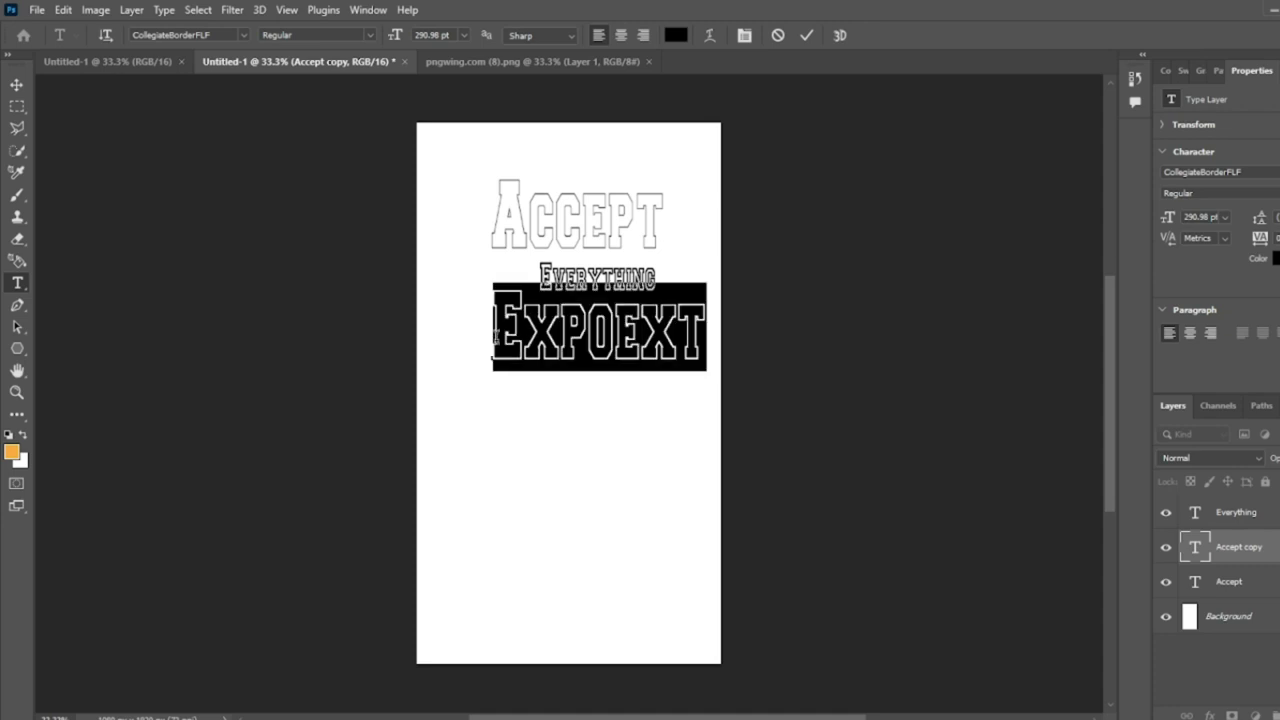
Step: Browse the font list and try Fighting Spirit turbo on Expoext
left_click(242, 36)
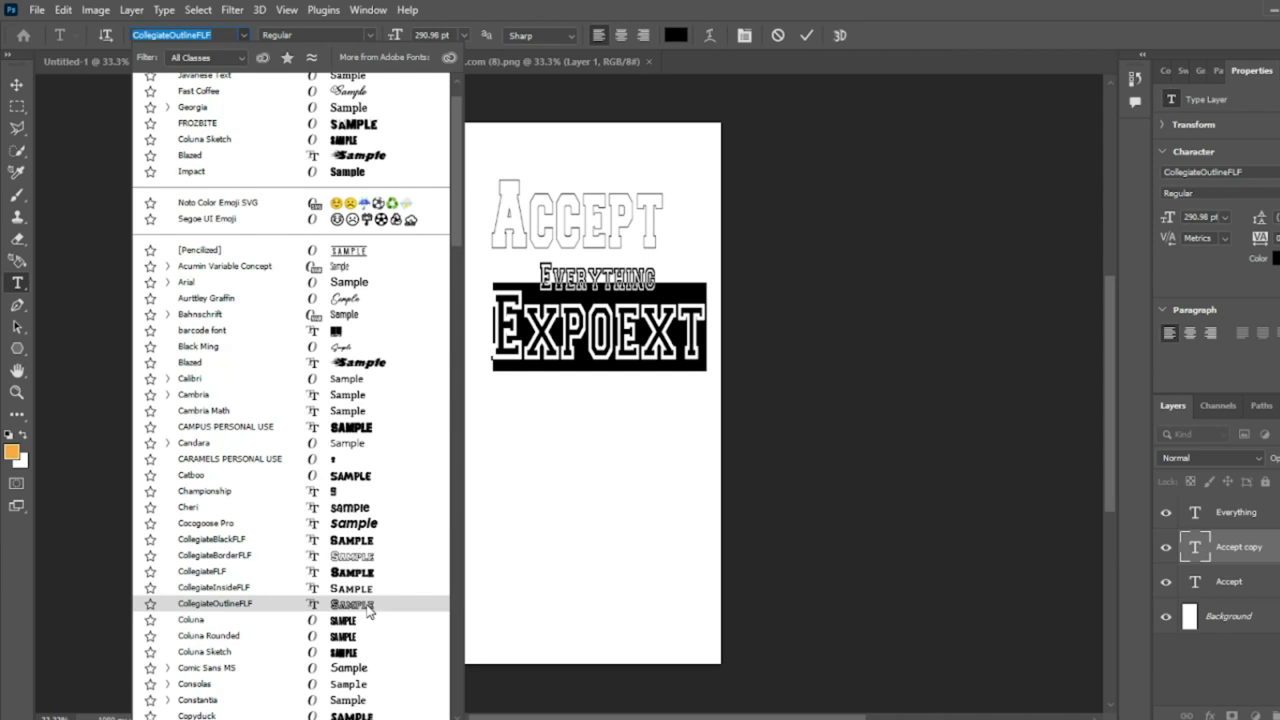
scroll(368, 610, "down", 1)
scroll(368, 610, "down", 1)
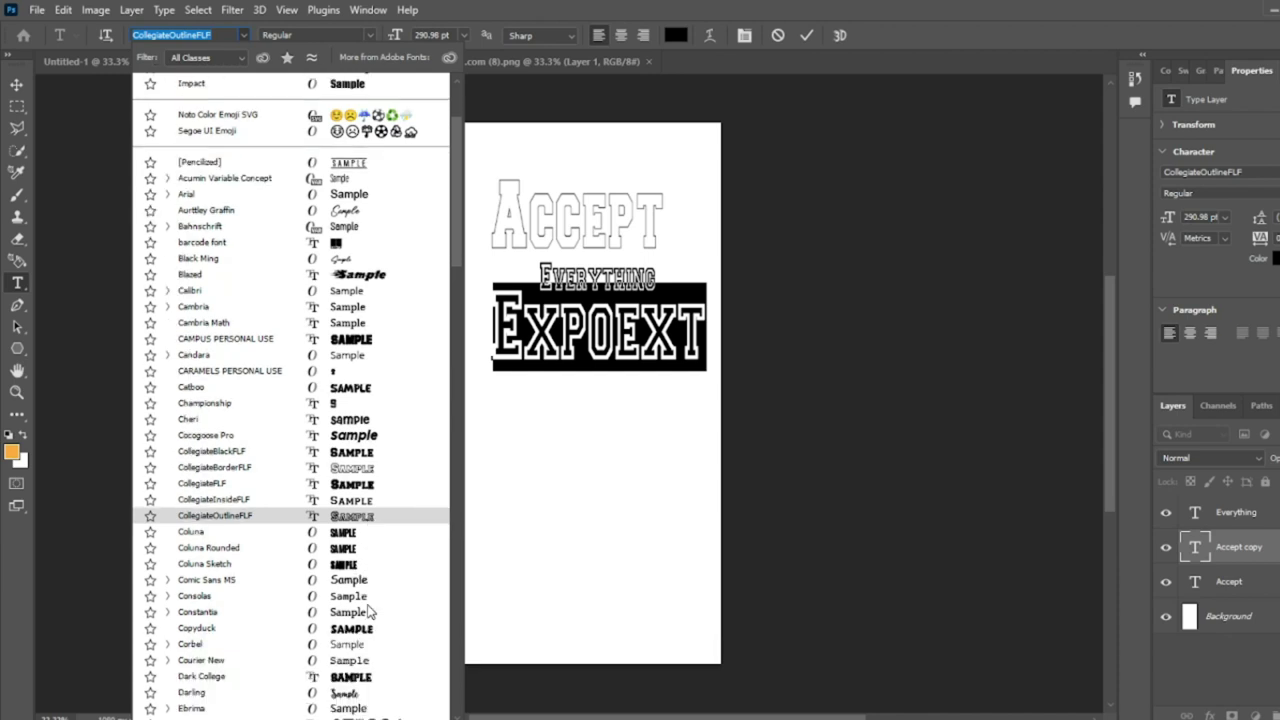
scroll(368, 610, "down", 1)
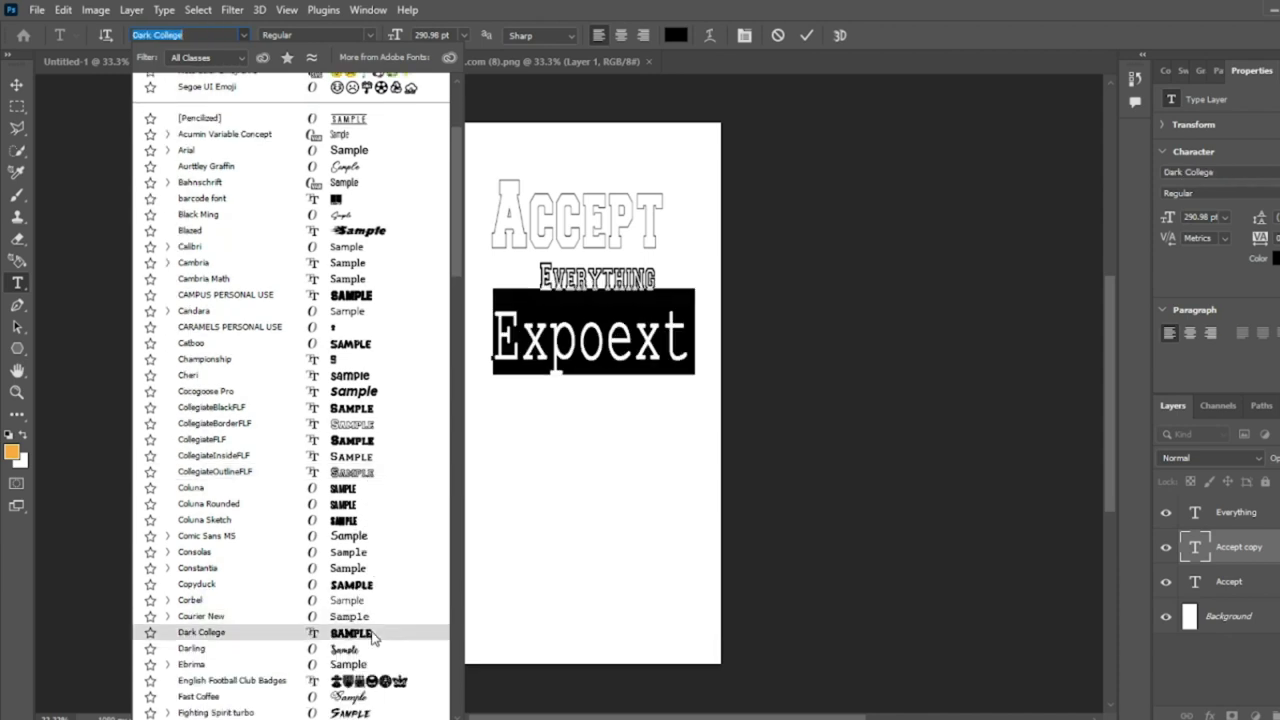
scroll(373, 630, "down", 1)
scroll(373, 630, "down", 1)
scroll(373, 630, "down", 1)
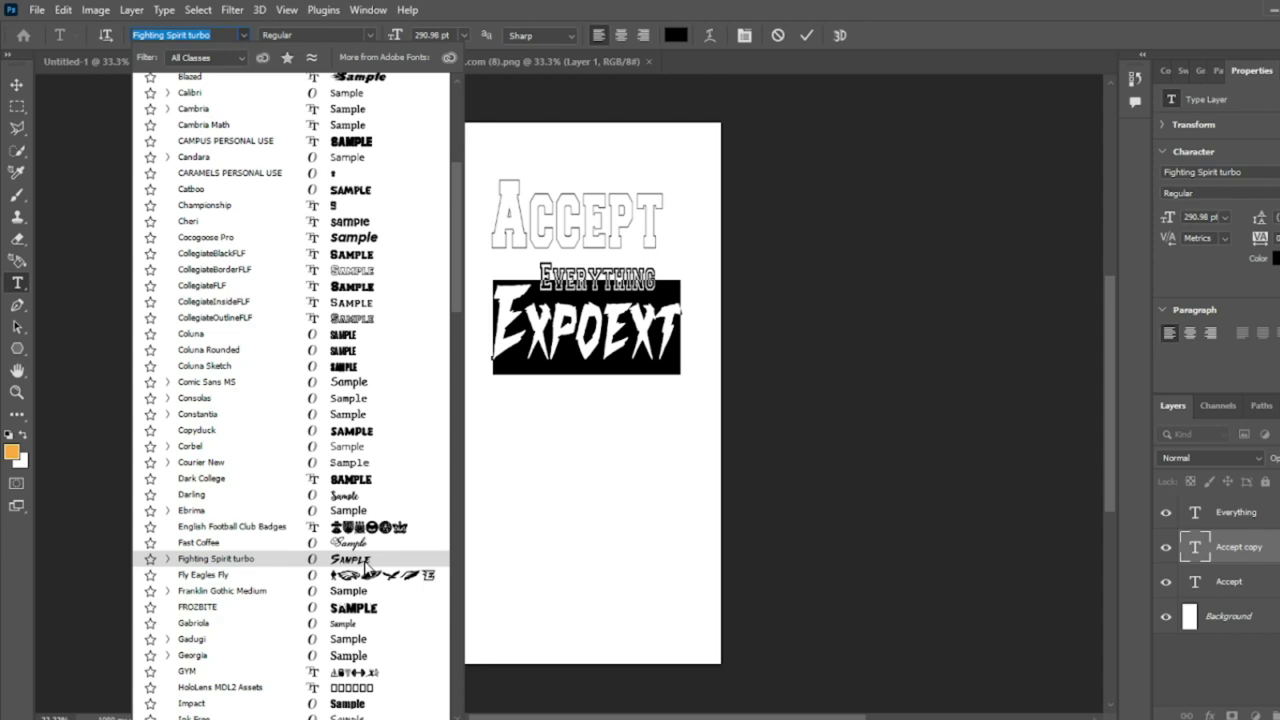
left_click(365, 566)
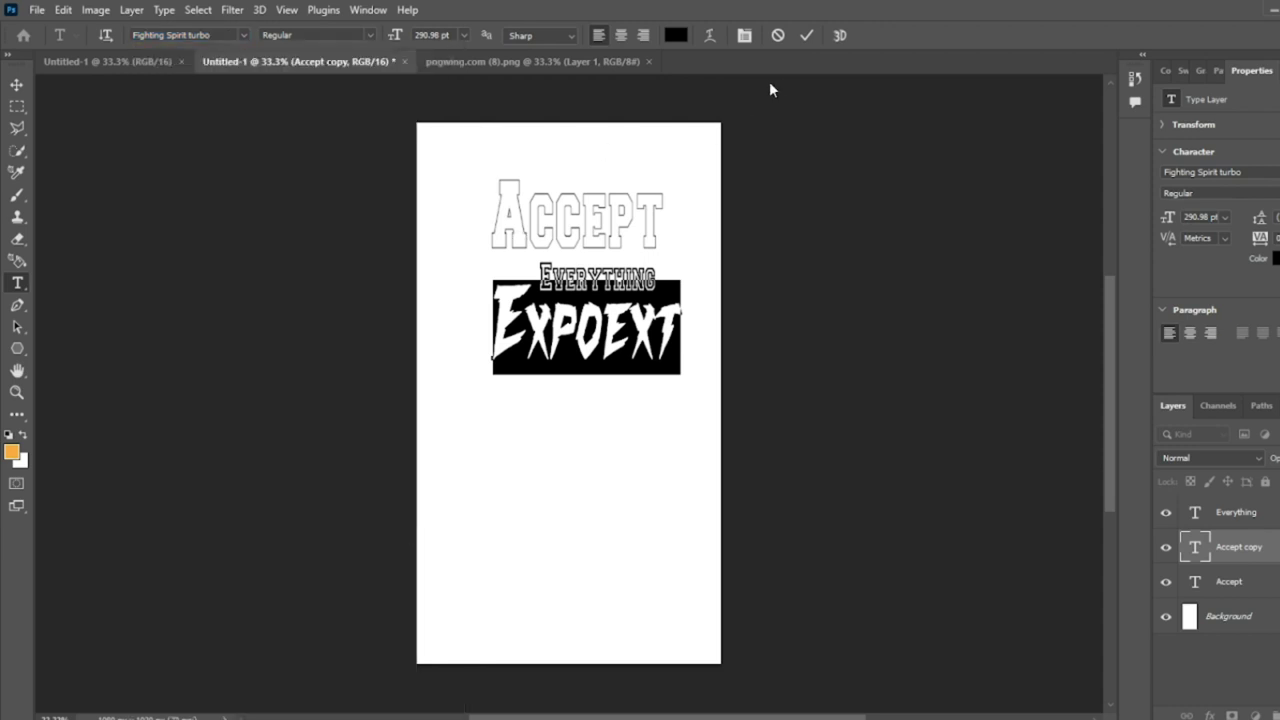
Step: Switch Expoext to CollegiateOutlineFLF and place an Everything copy beneath it
left_click(242, 36)
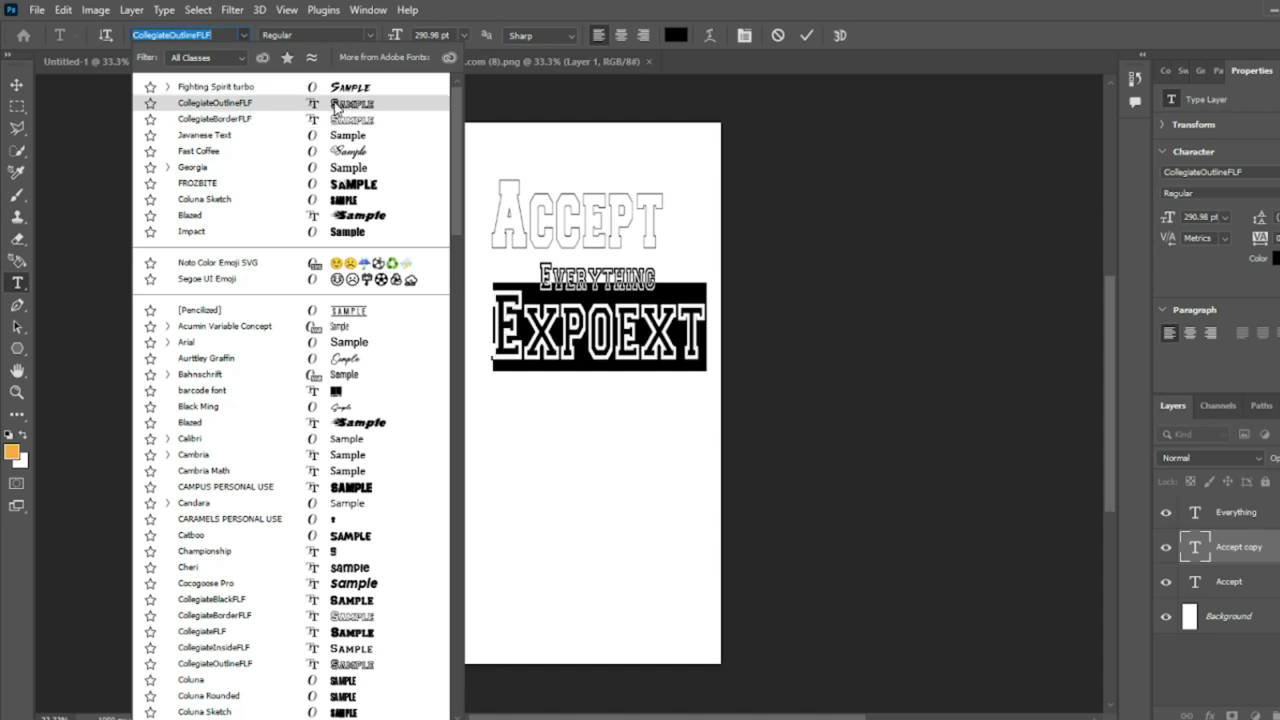
left_click(336, 104)
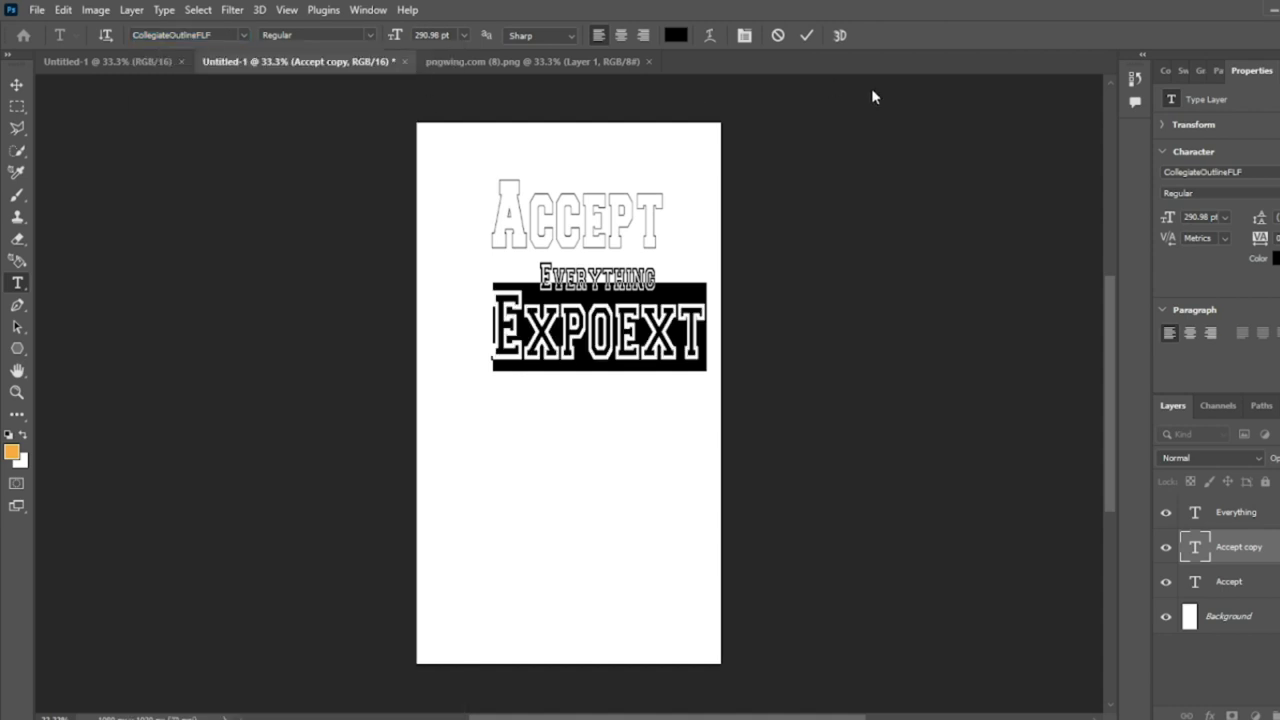
left_click(808, 36)
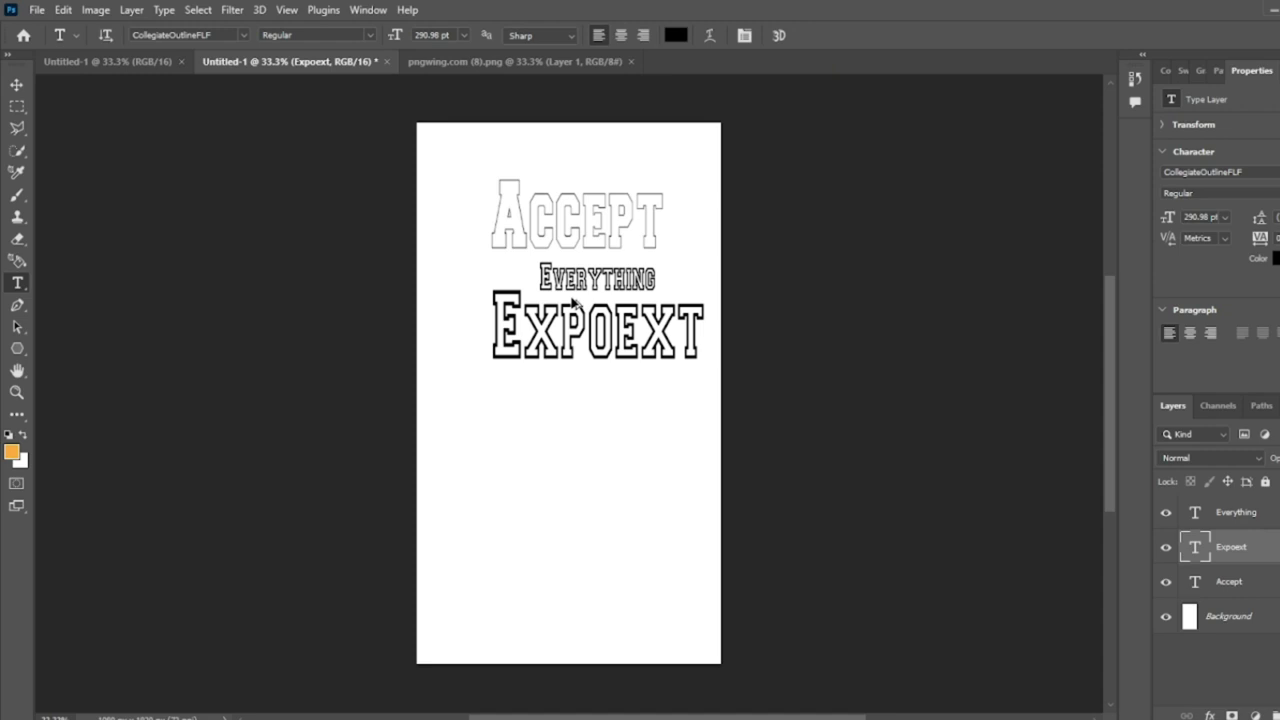
left_click_drag(575, 290, 576, 393)
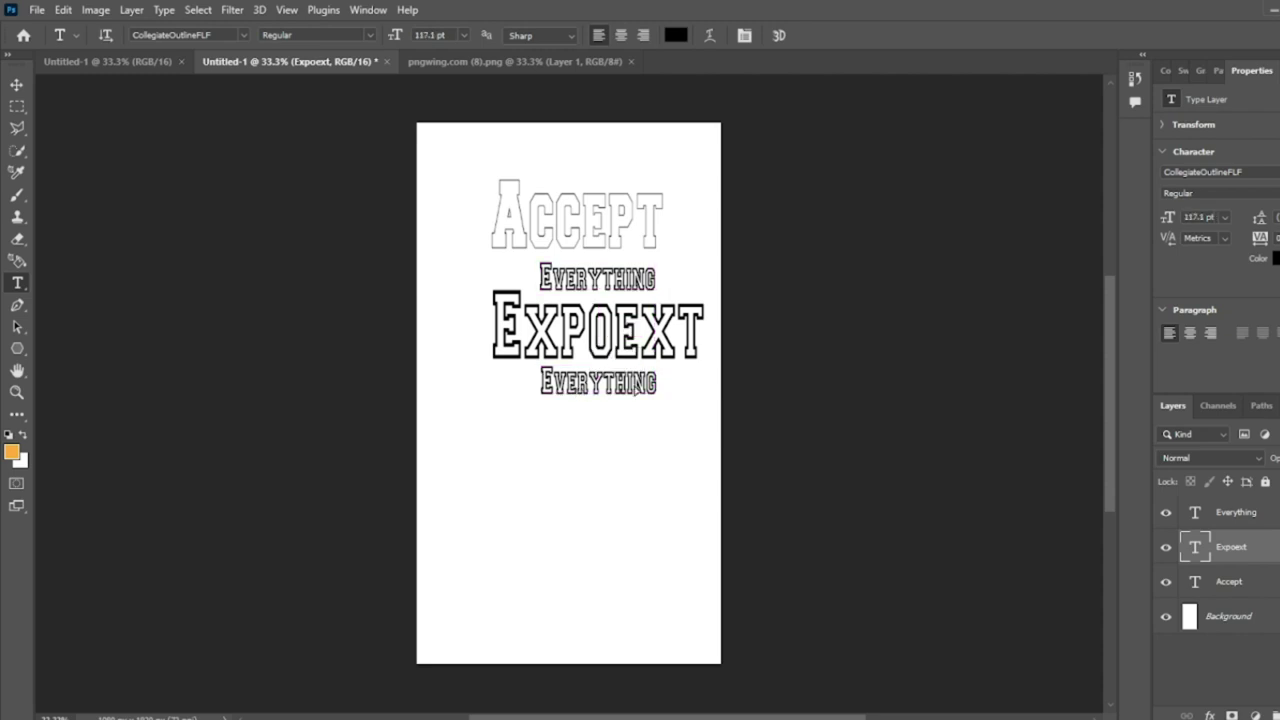
Step: Retype the lower copy as 'nothing' and enlarge it to about 201 pt
left_click_drag(657, 383, 493, 372)
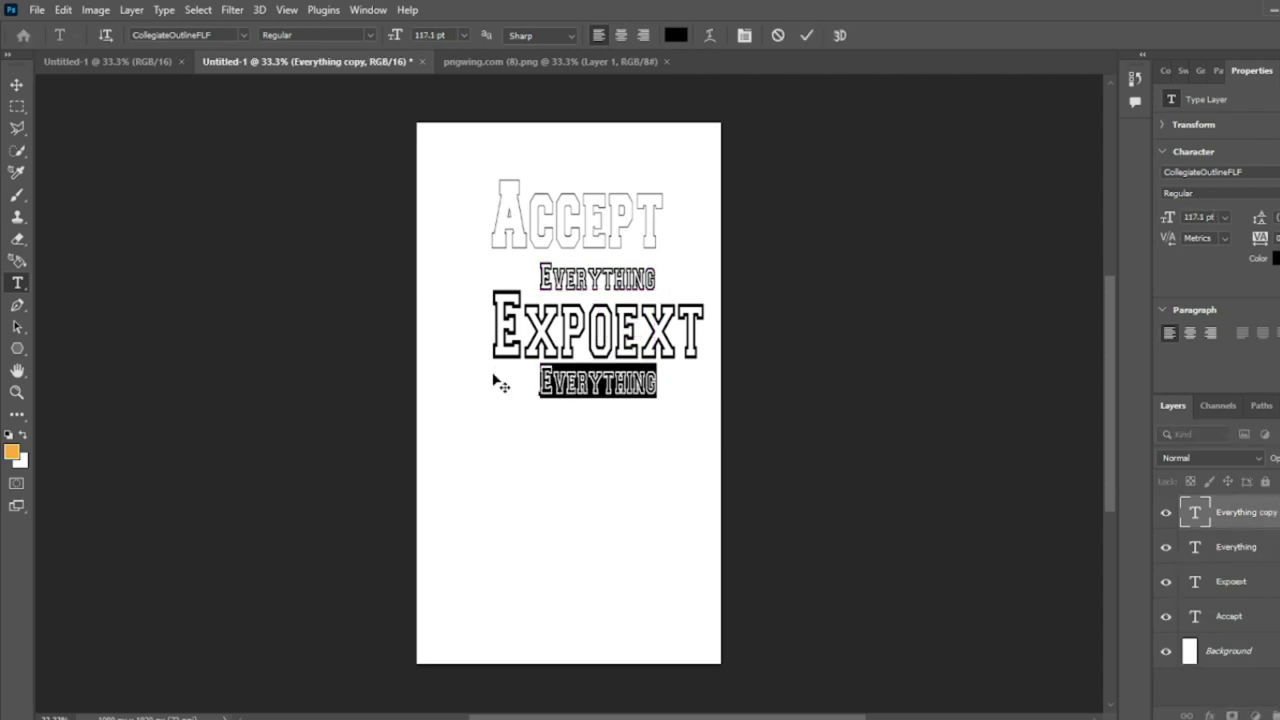
type("not")
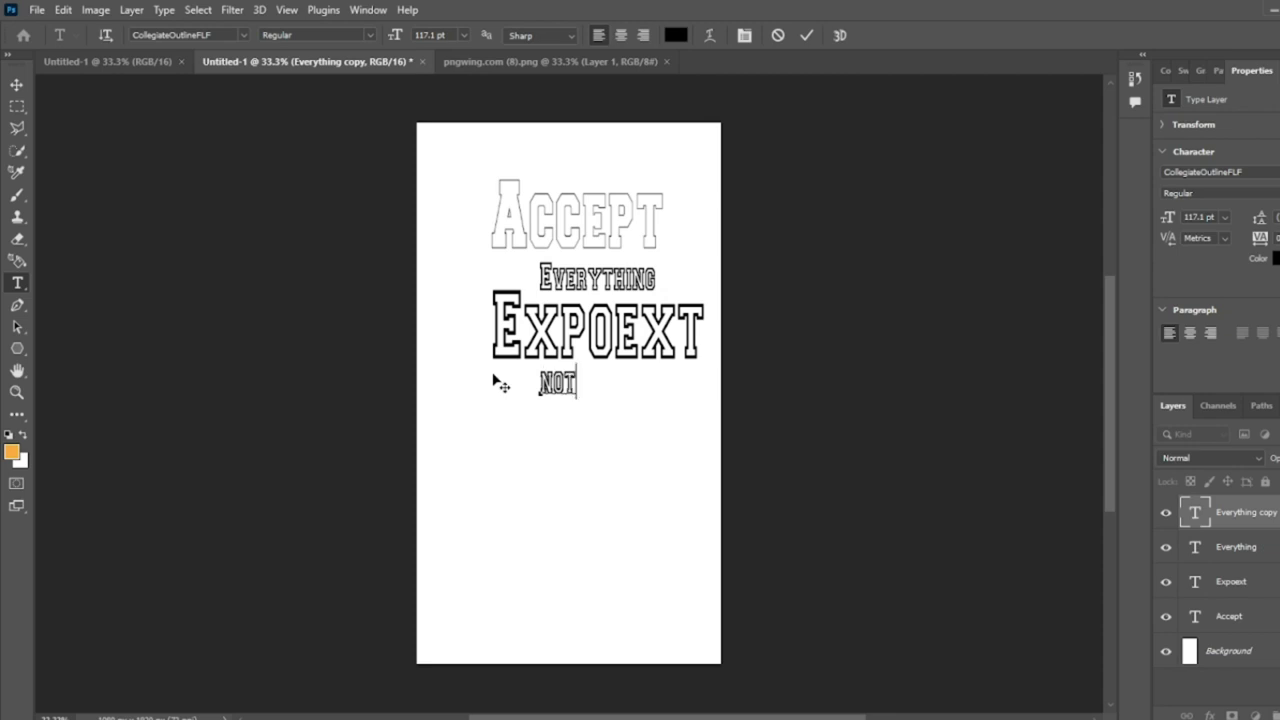
type("hin")
type("g")
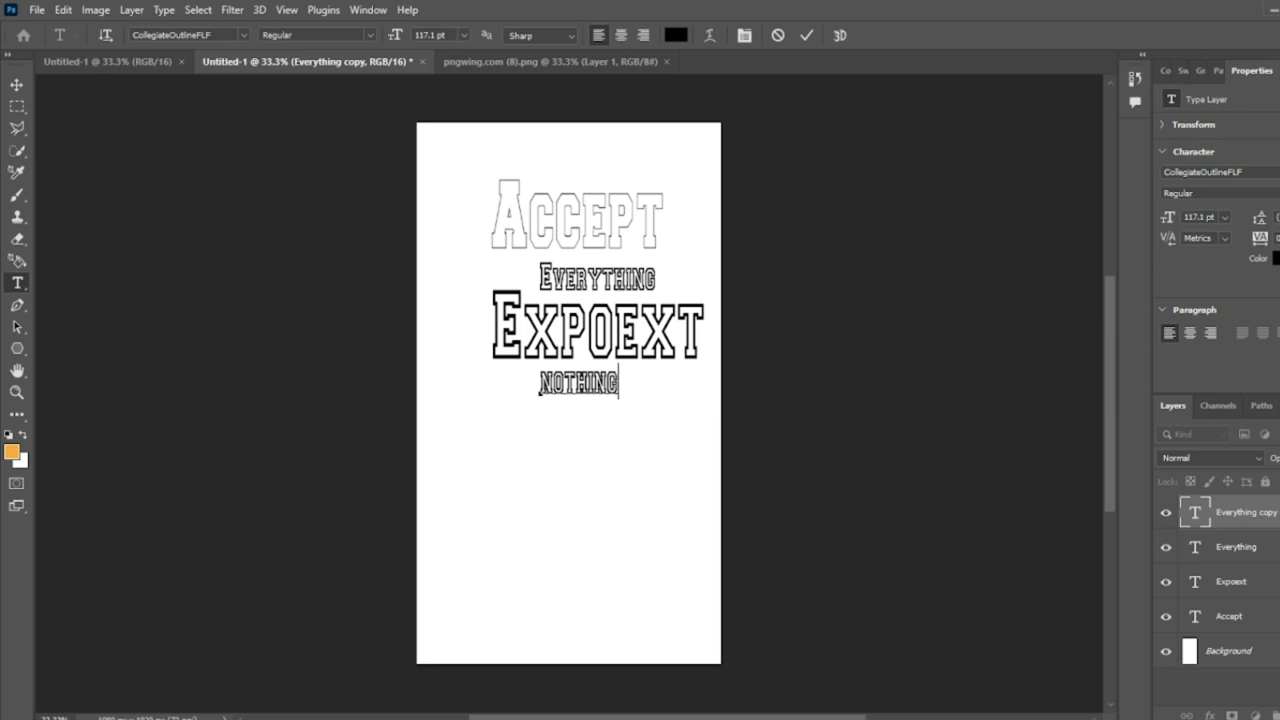
key("ctrl")
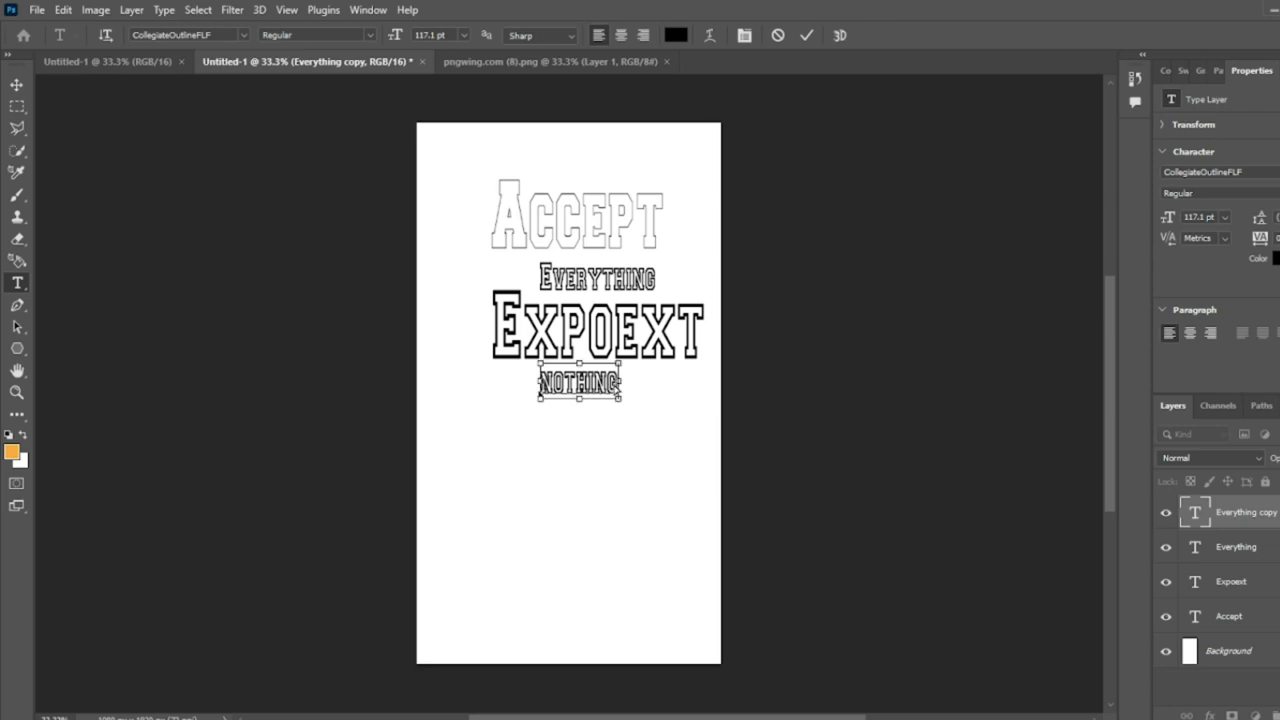
left_click_drag(622, 402, 644, 427)
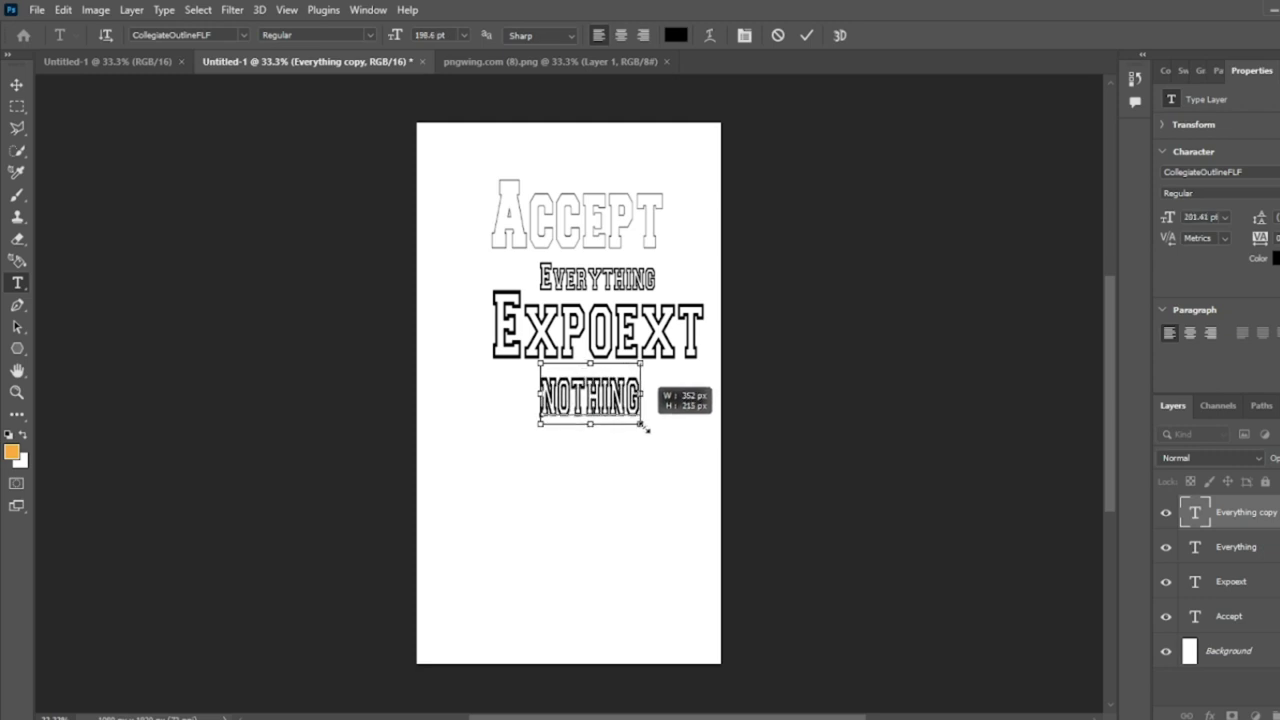
left_click_drag(644, 427, 648, 420)
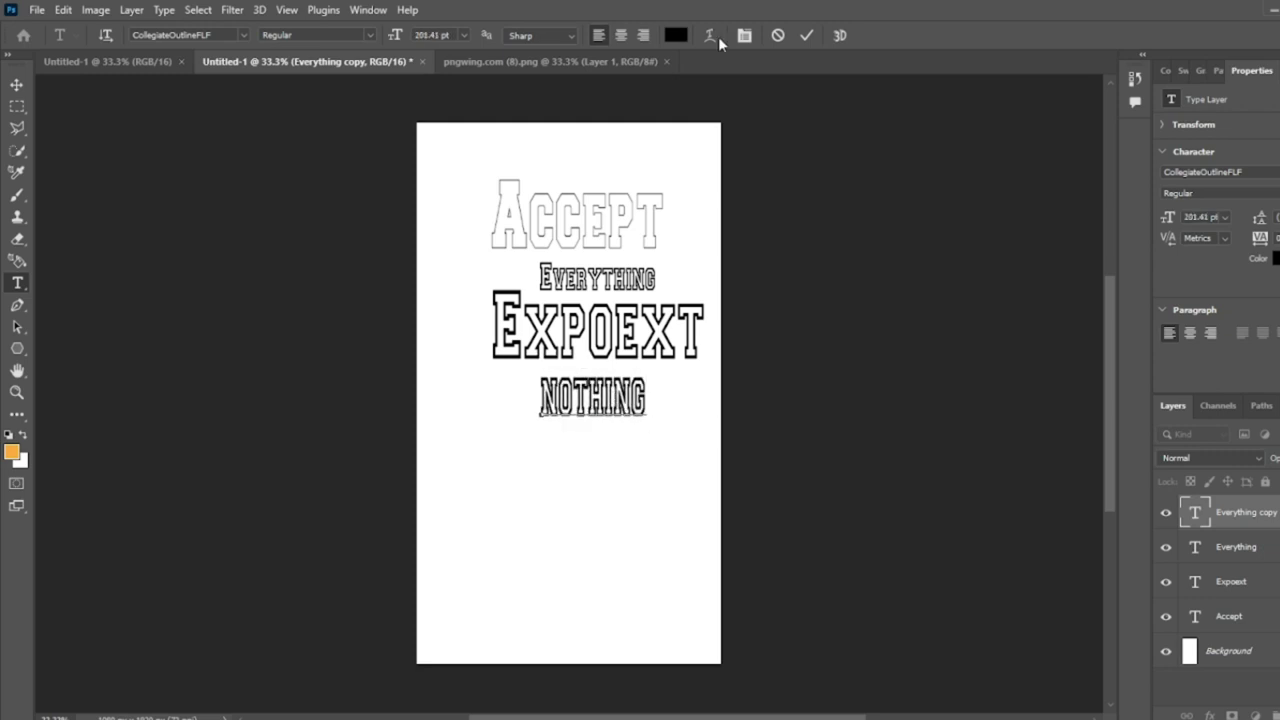
left_click(805, 36)
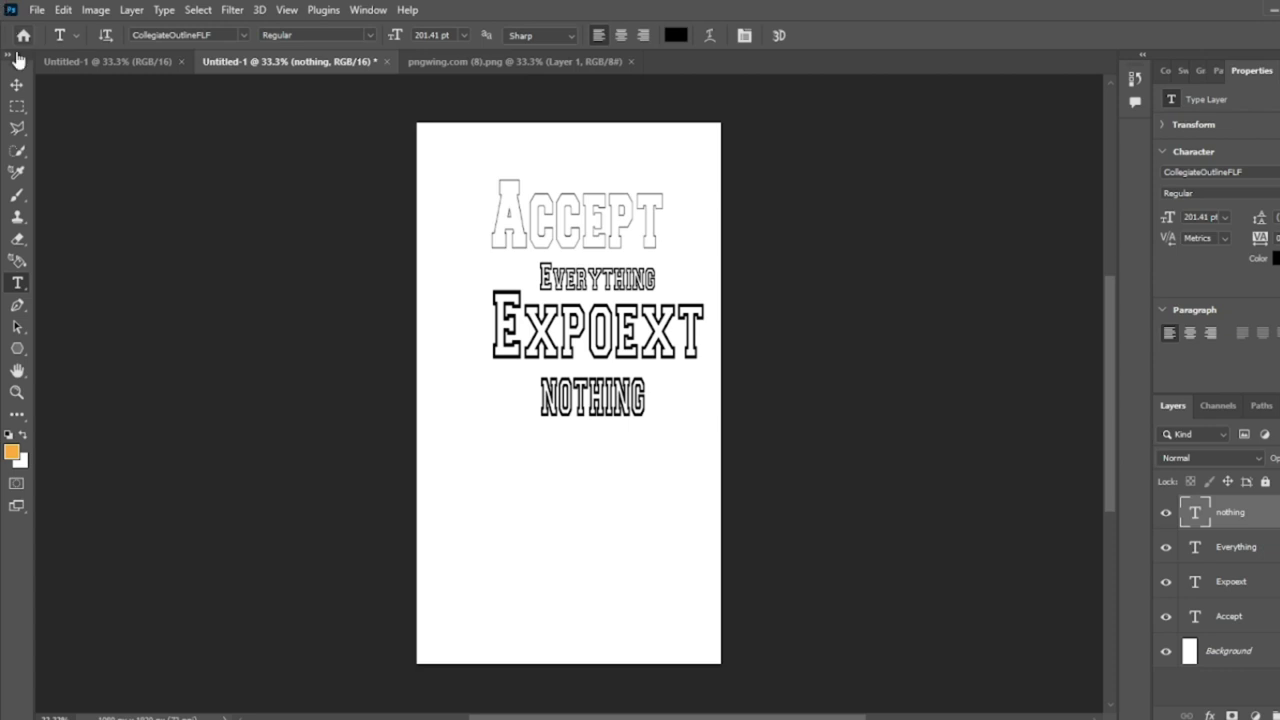
Step: Centre the nothing line beneath Expoext
left_click(16, 84)
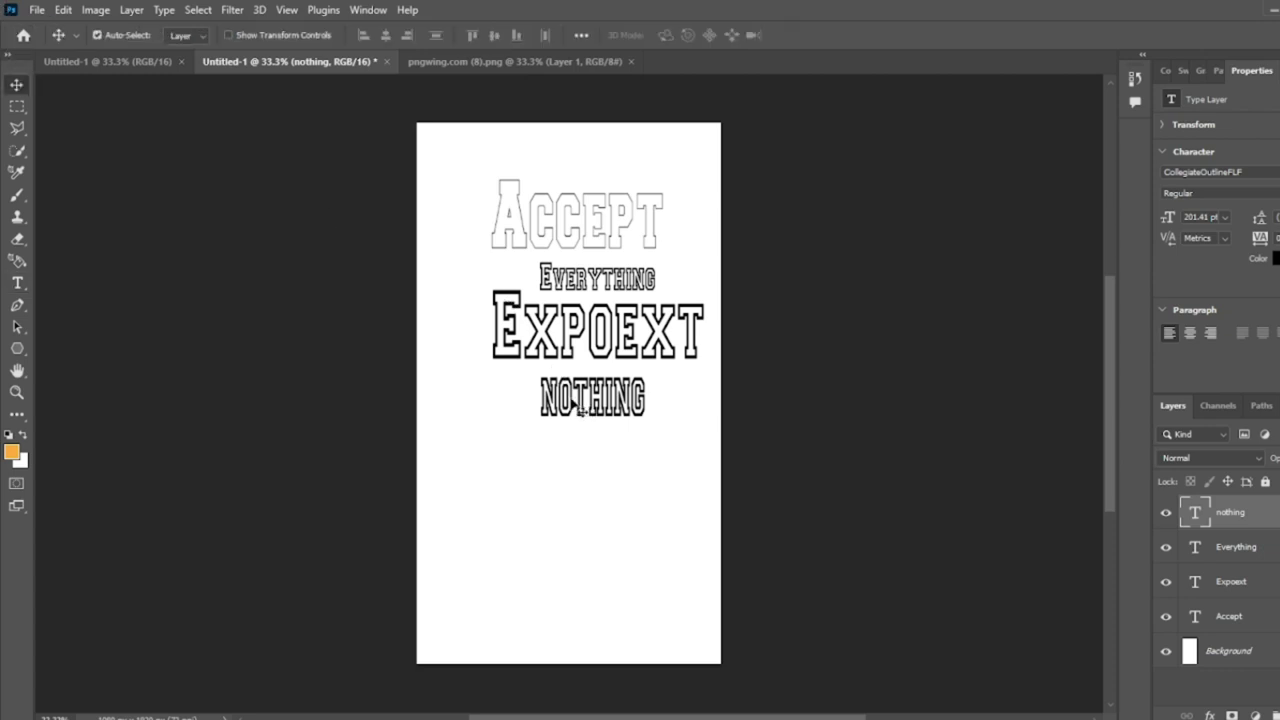
left_click_drag(575, 402, 604, 400)
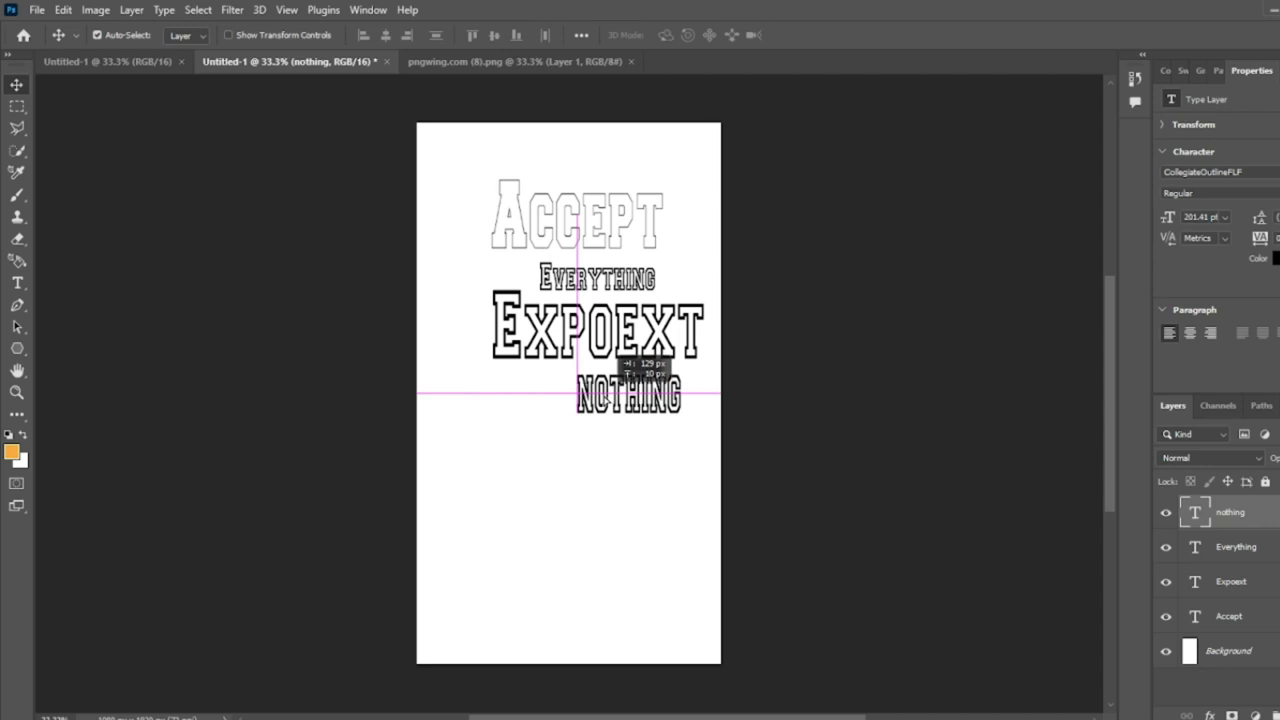
left_click_drag(604, 400, 575, 395)
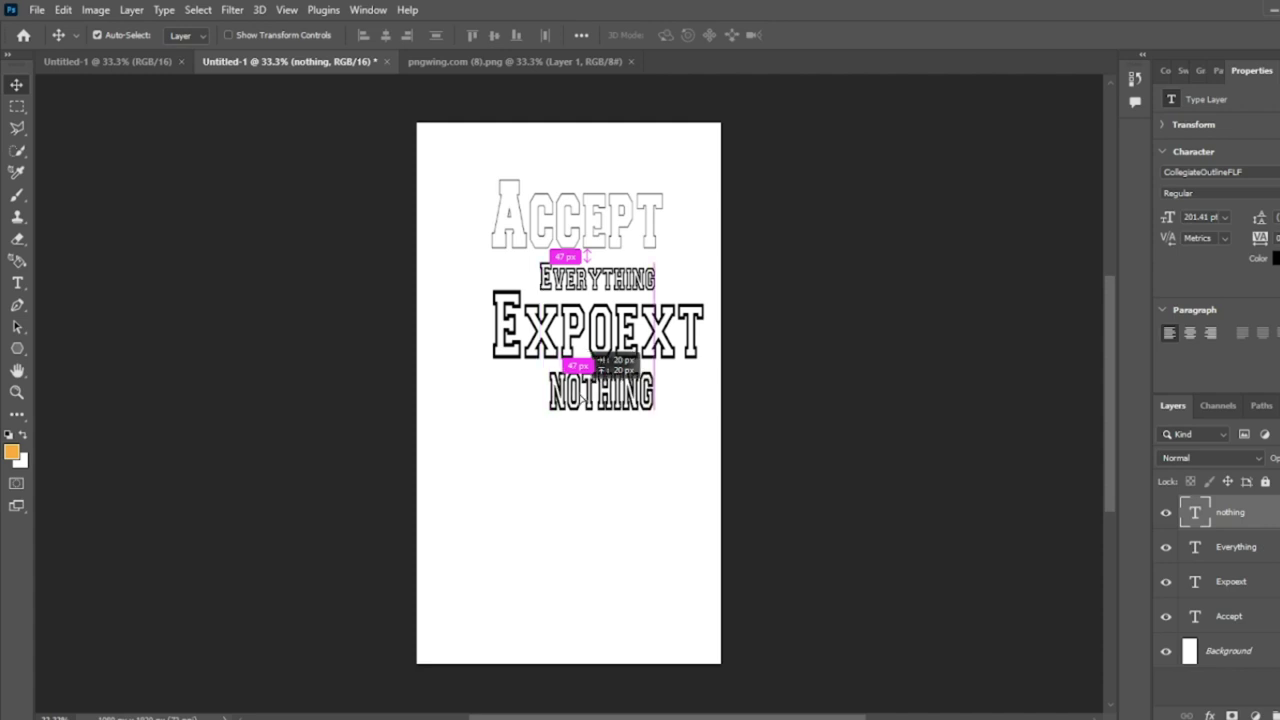
left_click_drag(574, 398, 586, 400)
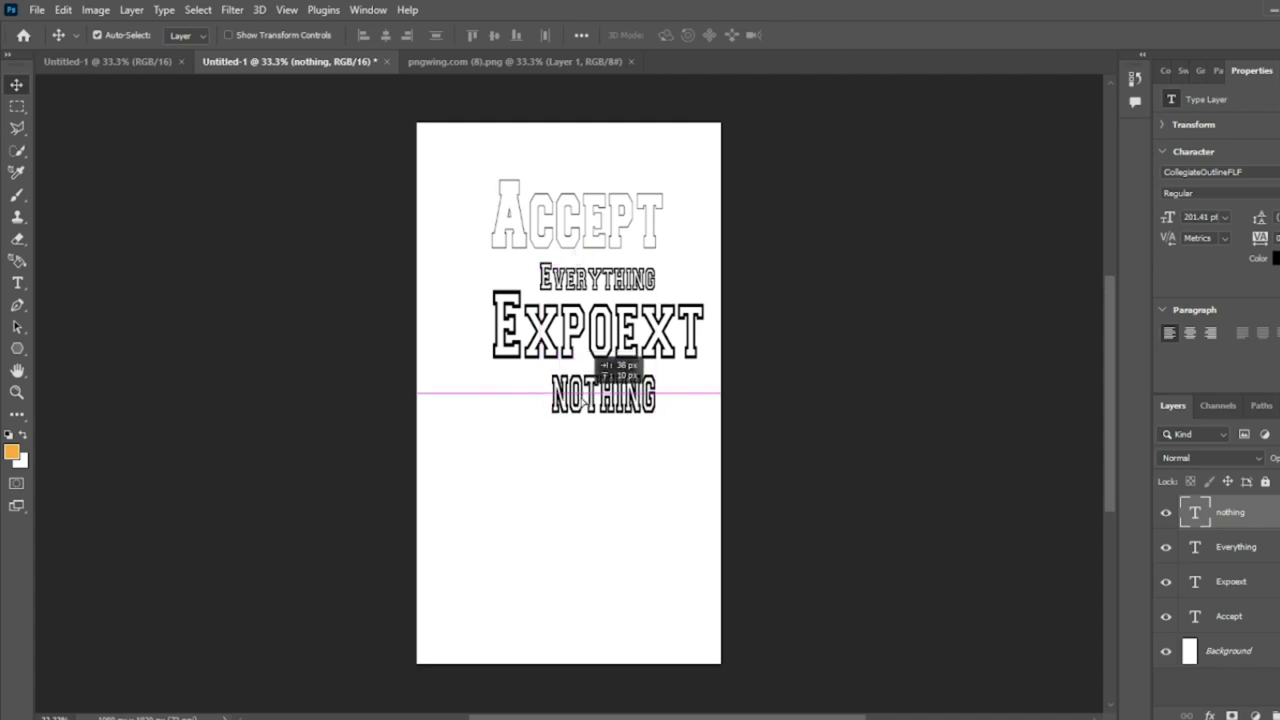
left_click(534, 246)
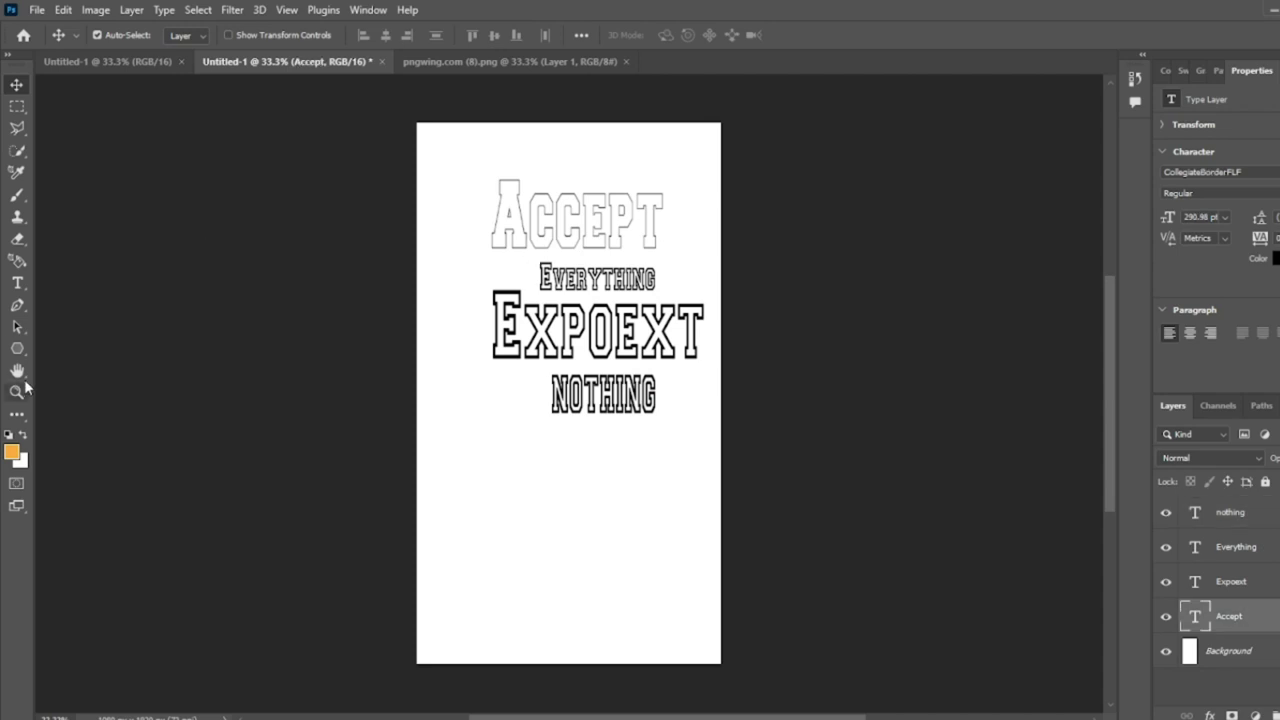
Step: Change the Accept headline's font from CollegiateBorderFLF to CollegiateOutlineFLF
left_click(17, 283)
left_click_drag(638, 215, 460, 191)
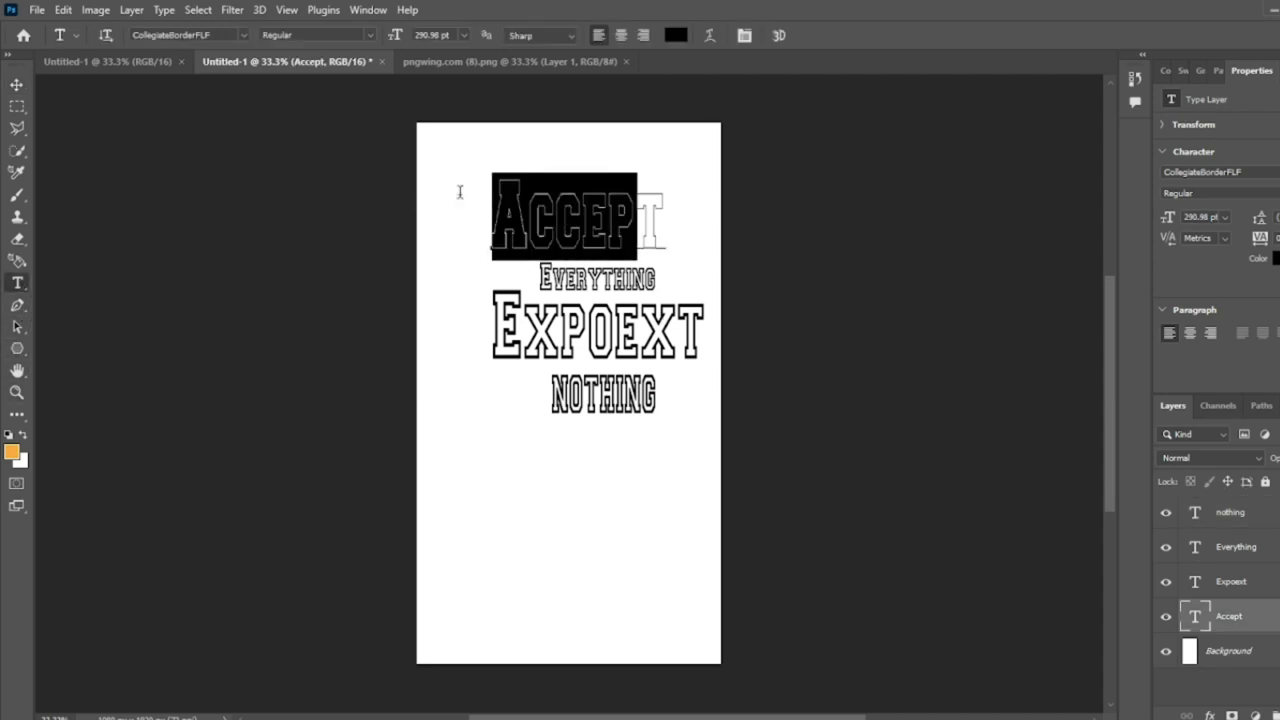
double_click(661, 208)
left_click(243, 35)
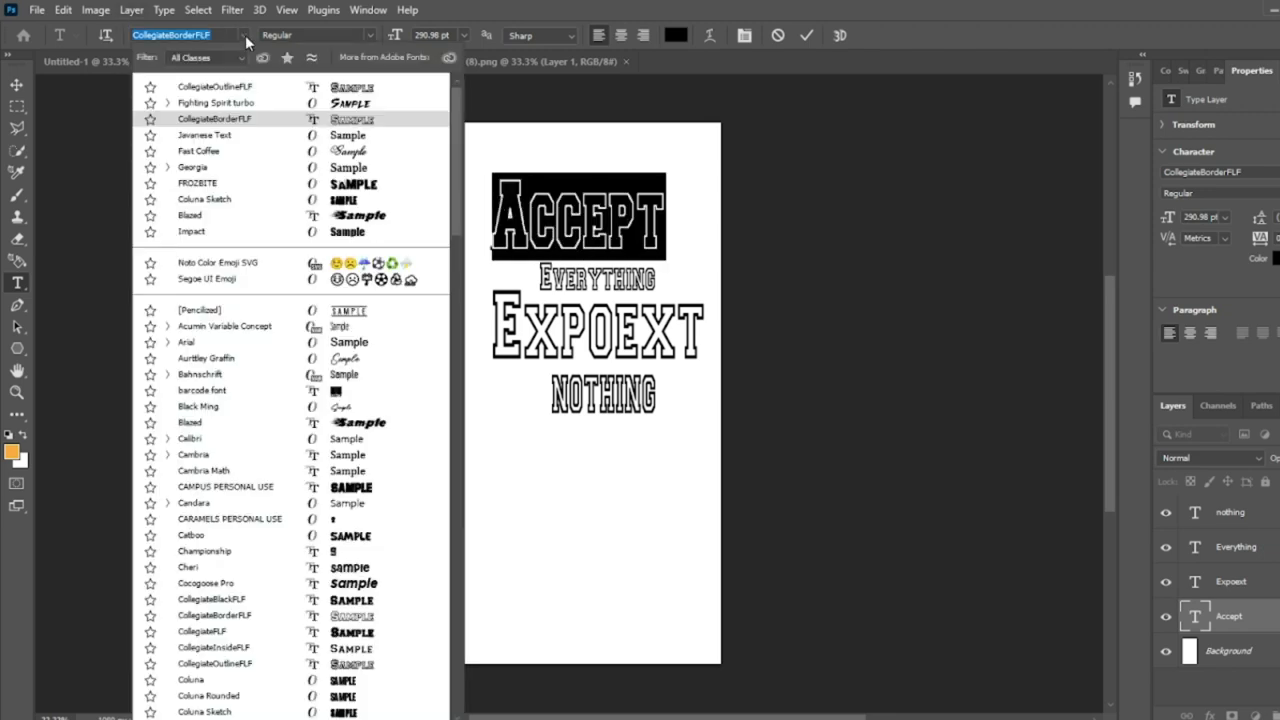
left_click(343, 88)
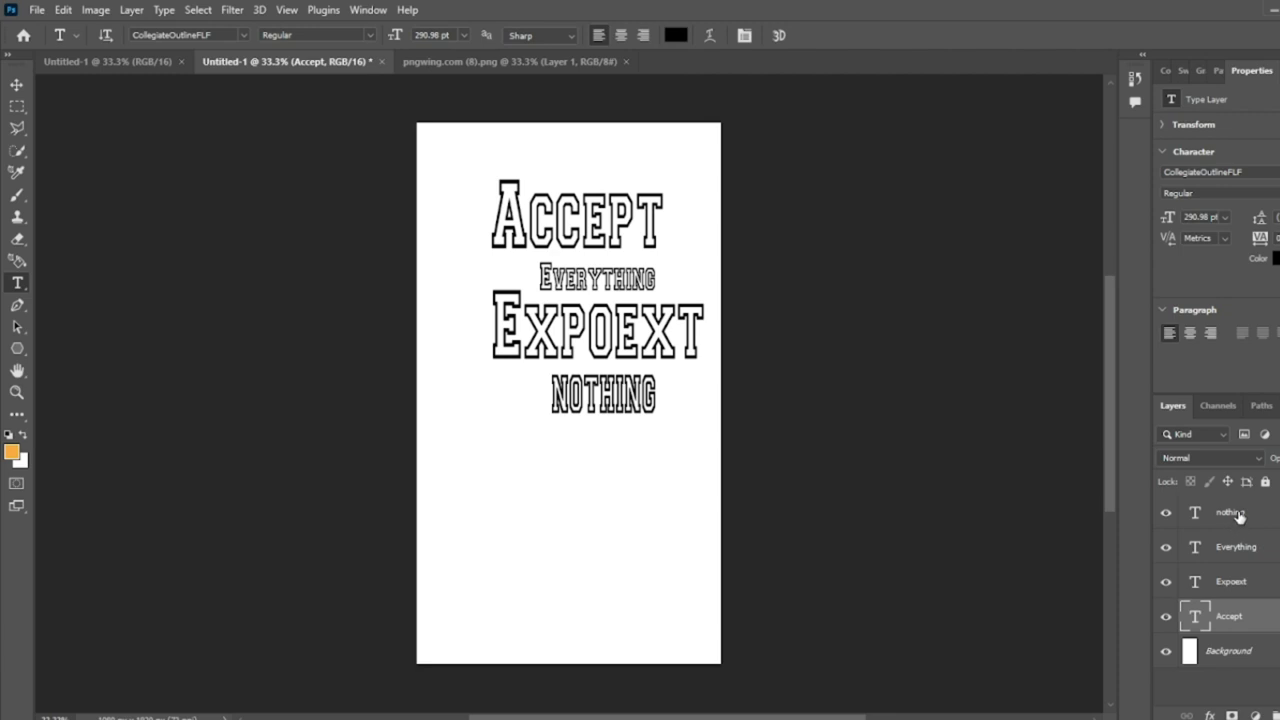
Step: Group the four text layers Accept, Everything, Expoext and nothing
left_click(1265, 583, "shift")
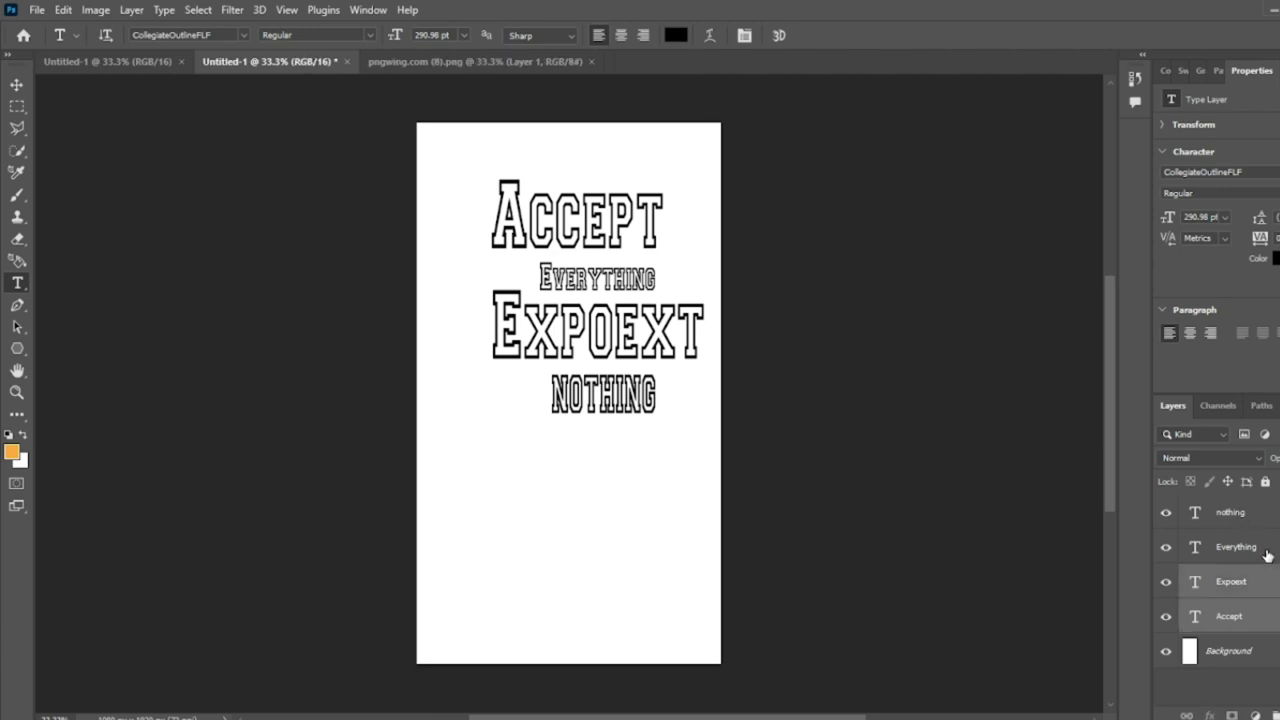
left_click(1264, 550, "shift")
left_click(1259, 514, "shift")
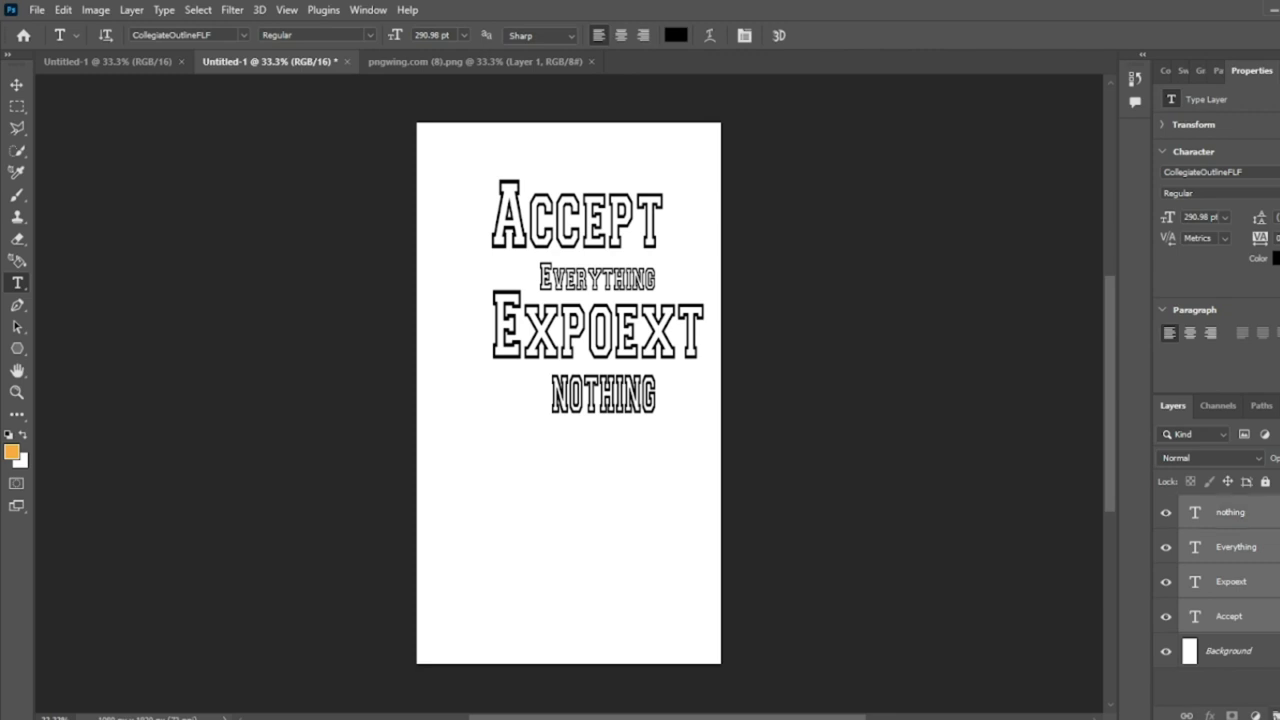
left_click(1275, 716)
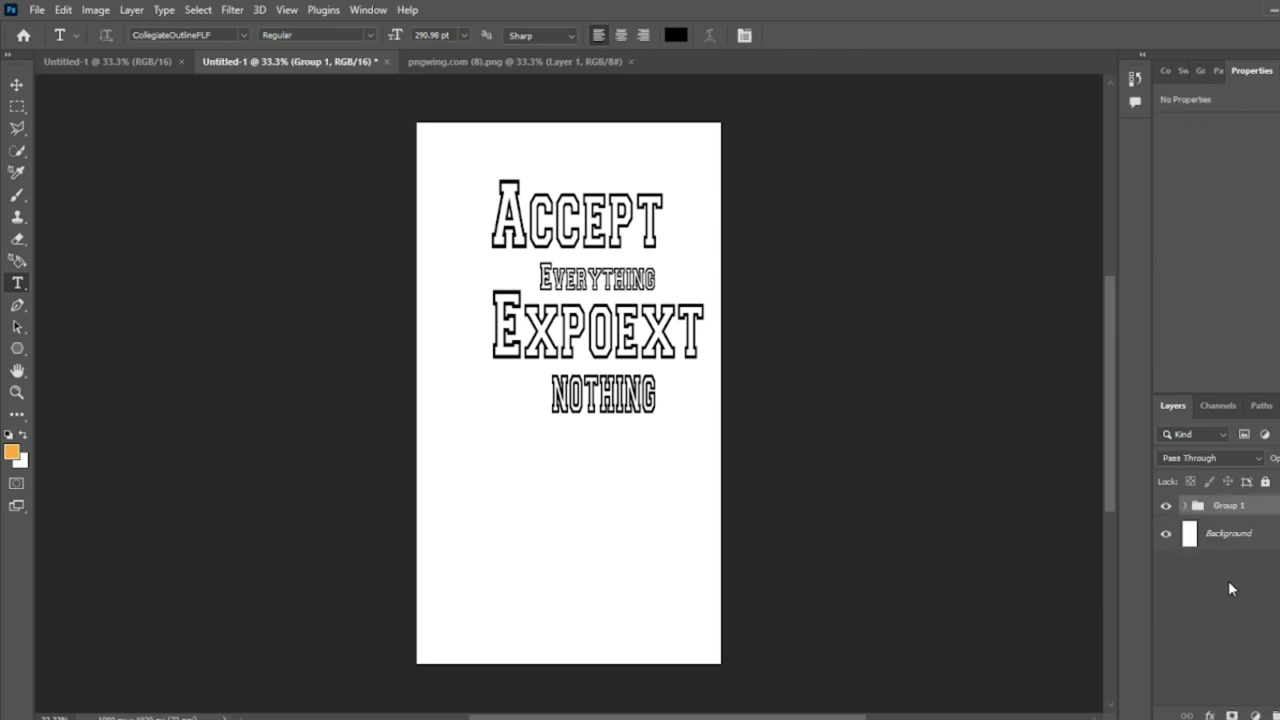
Step: Duplicate the group and merge the copy's four text layers into one layer
key("ctrl+j")
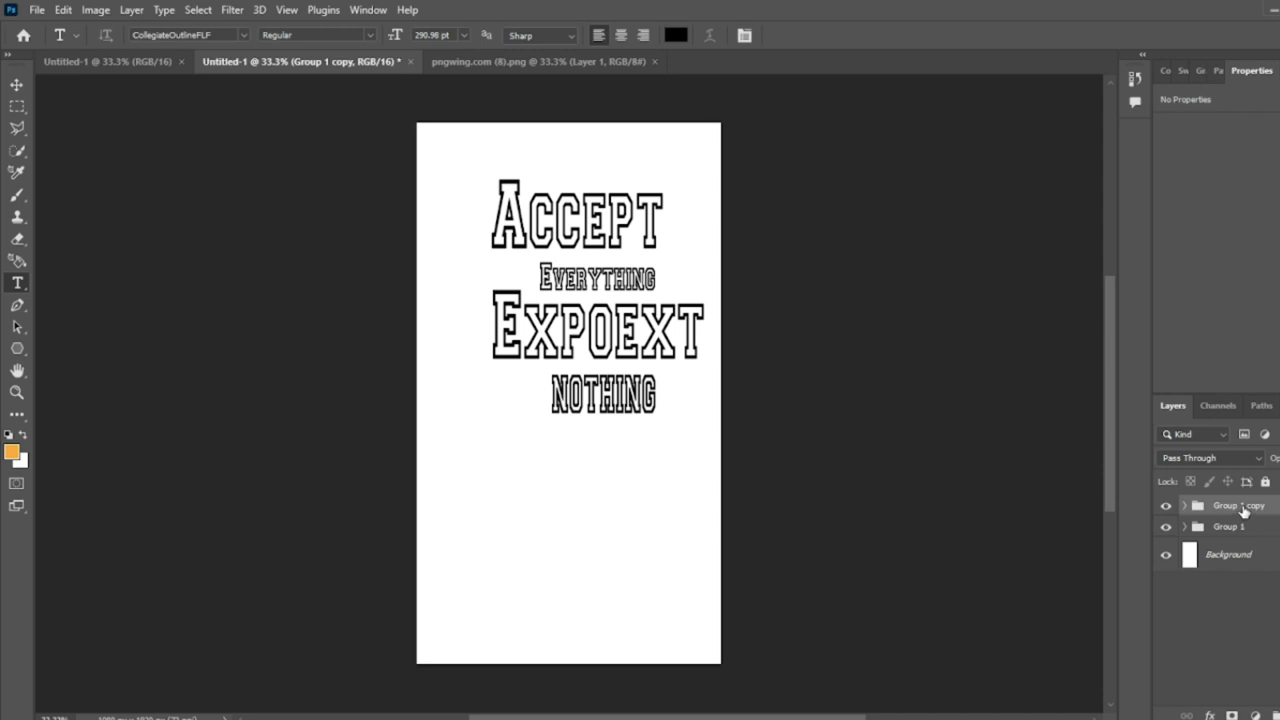
left_click(1184, 505)
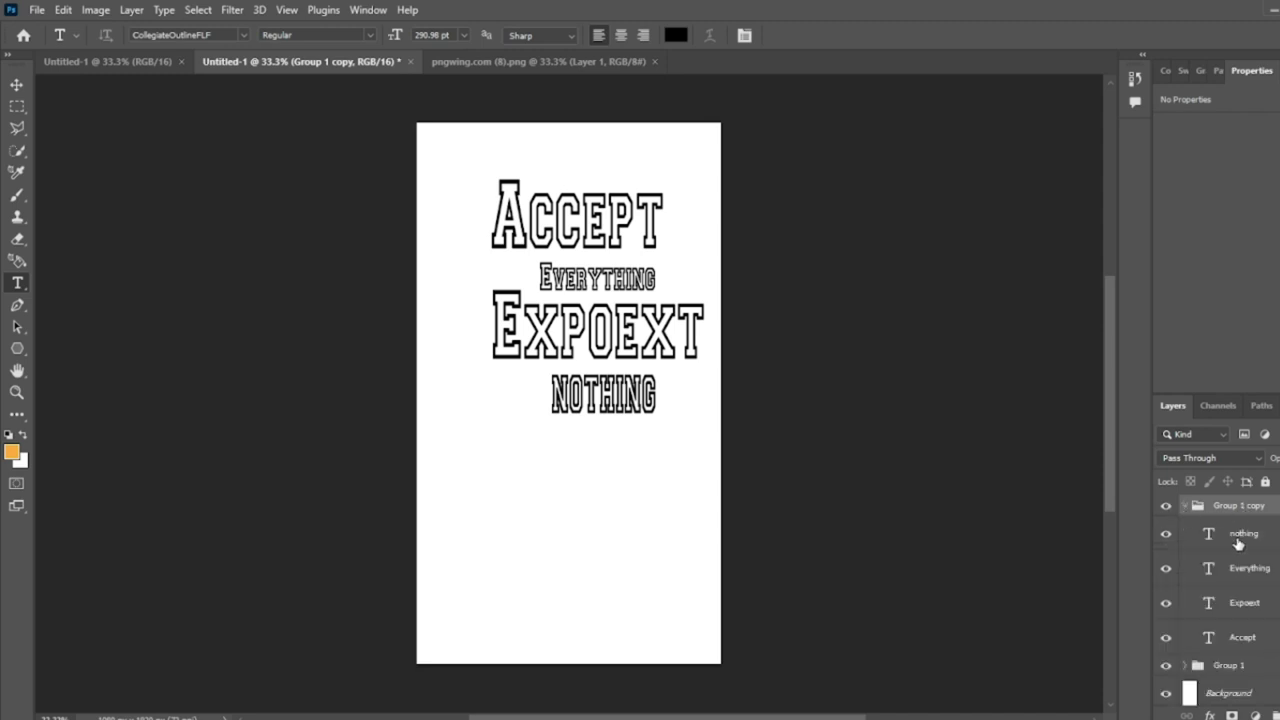
left_click(1238, 540, "ctrl")
left_click(1238, 575, "ctrl")
left_click(1238, 608, "ctrl")
left_click(1236, 640, "ctrl")
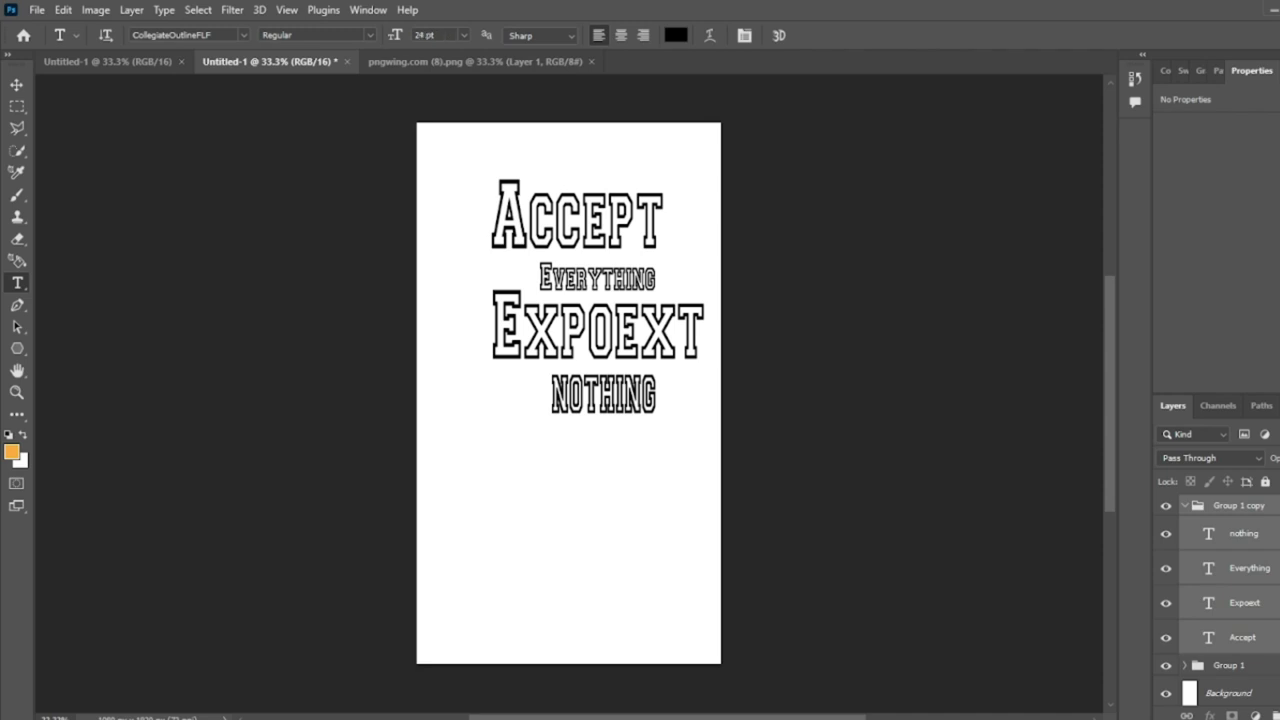
key("ctrl+e")
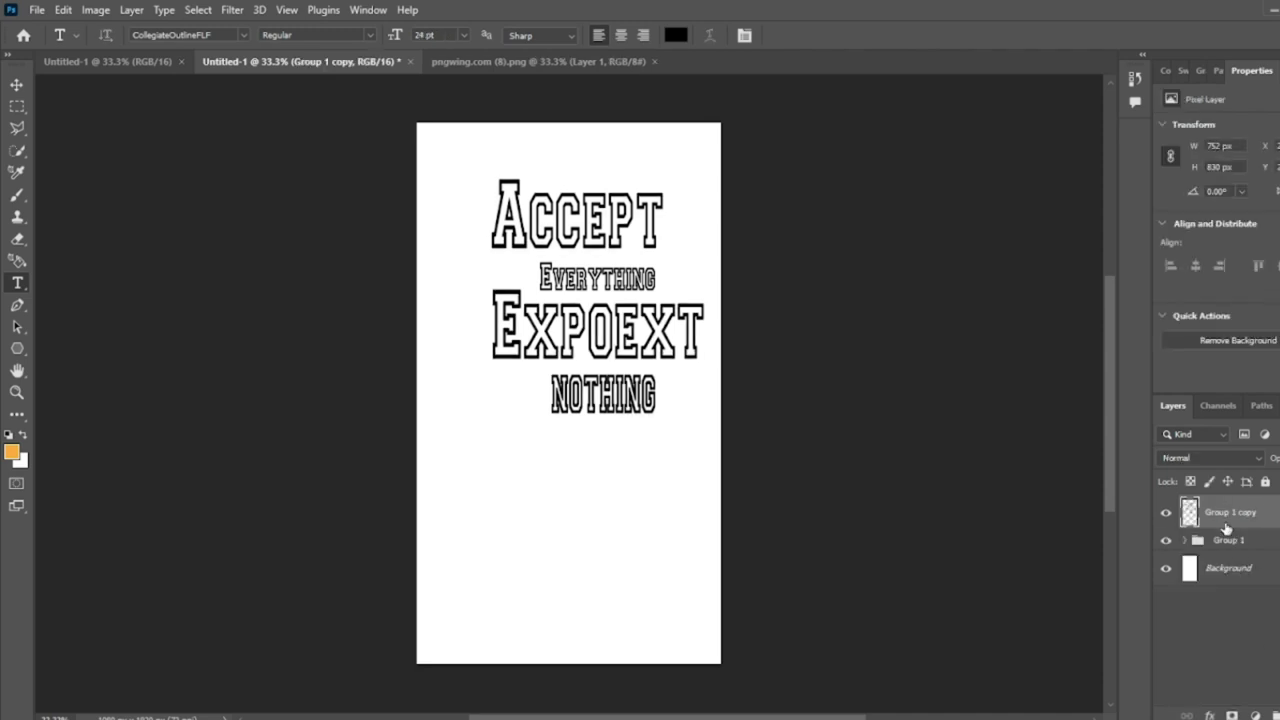
Step: Hide the original Group 1 and select the merged text layer
left_click(1166, 513)
left_click(1166, 513)
left_click(17, 128)
key("v")
left_click(600, 300)
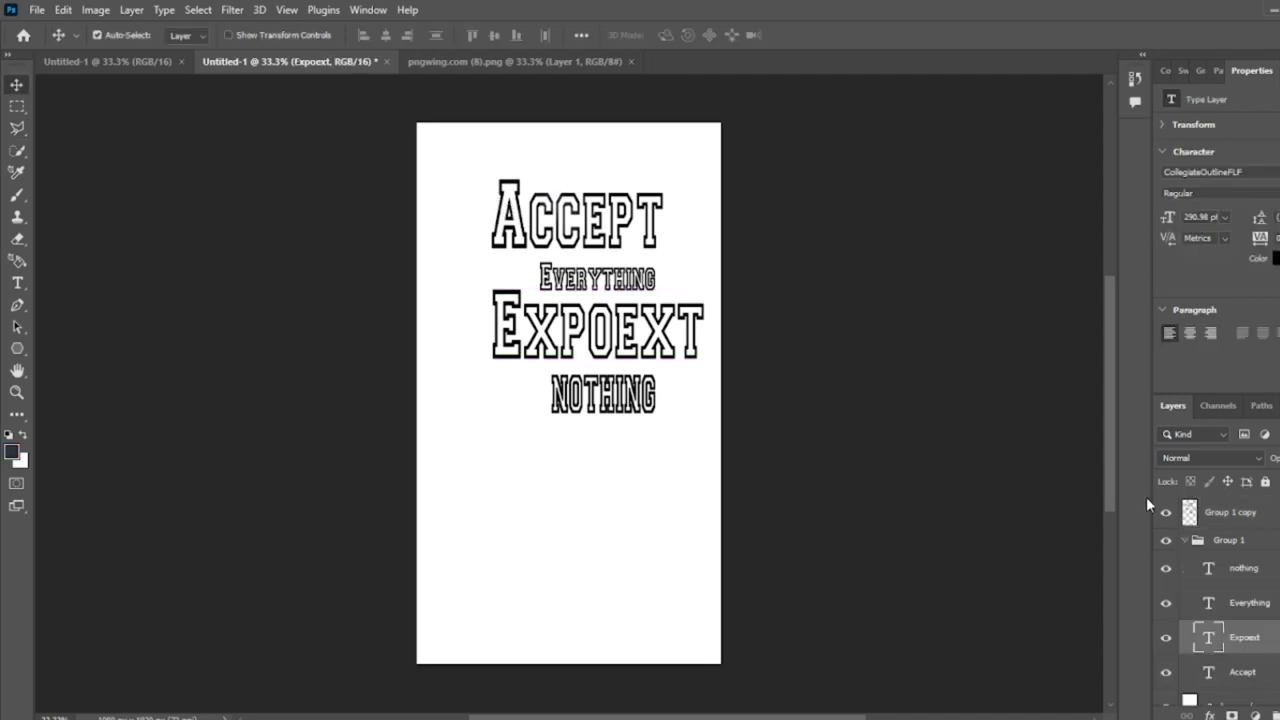
left_click(1183, 540)
left_click(1166, 540)
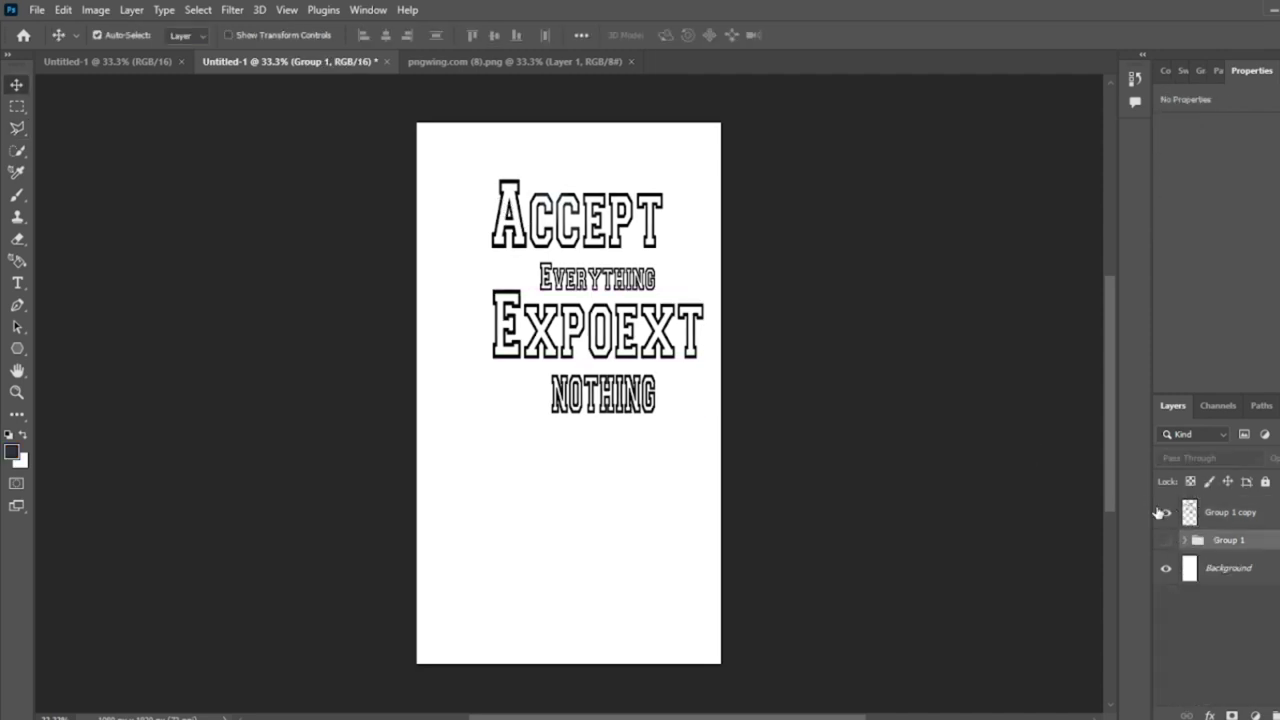
left_click(624, 240)
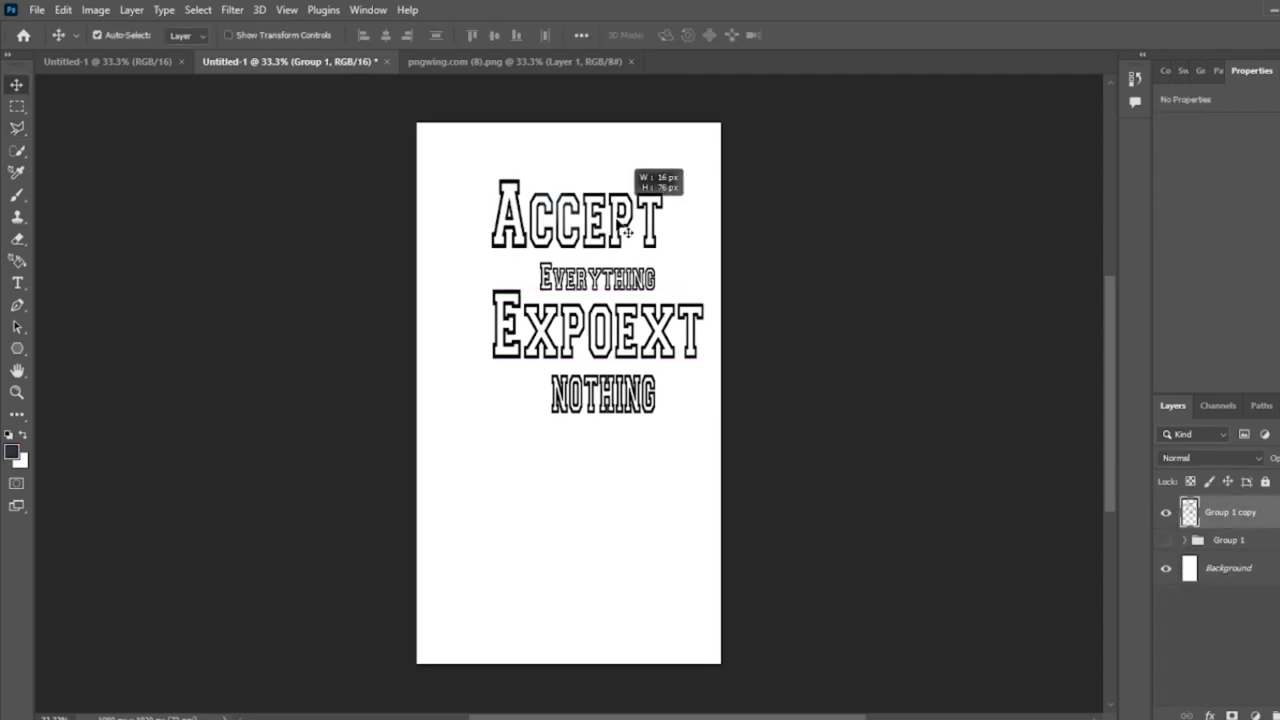
left_click(610, 368)
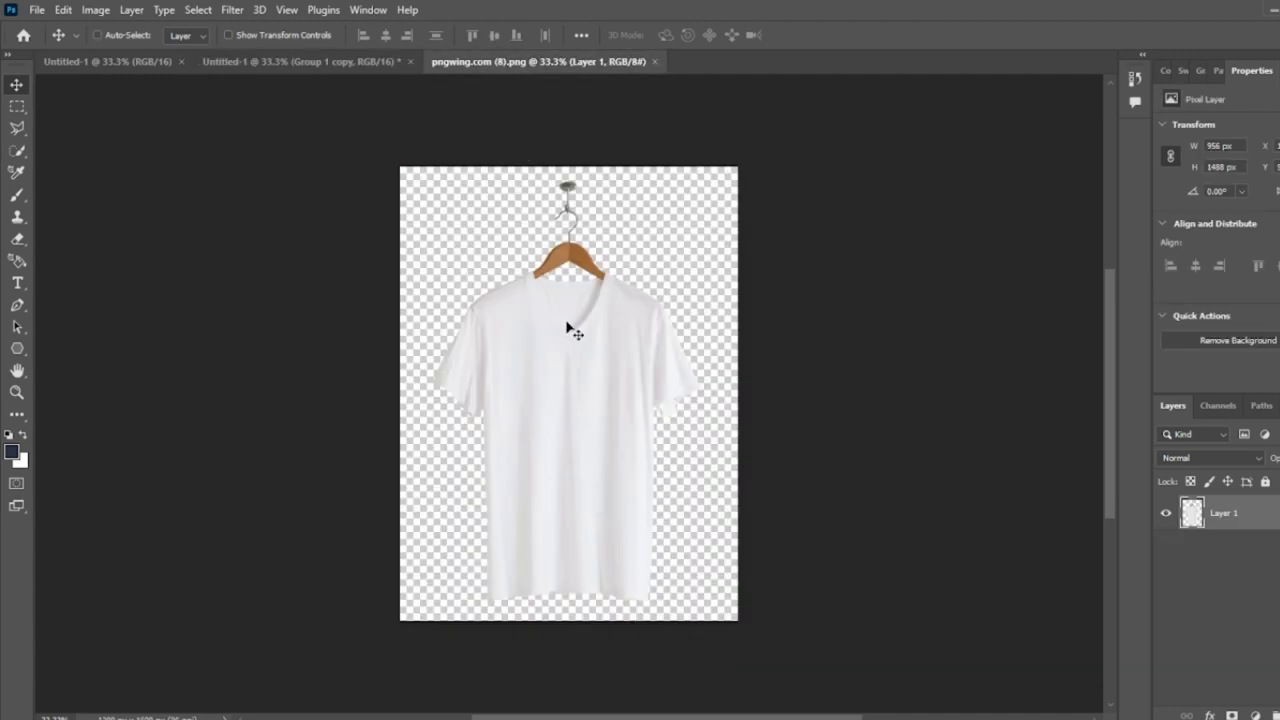
Step: Place the merged text on the T-shirt, scaled to about 64% (481×531 px) across the chest
left_click_drag(494, 65, 572, 331)
key("ctrl+t")
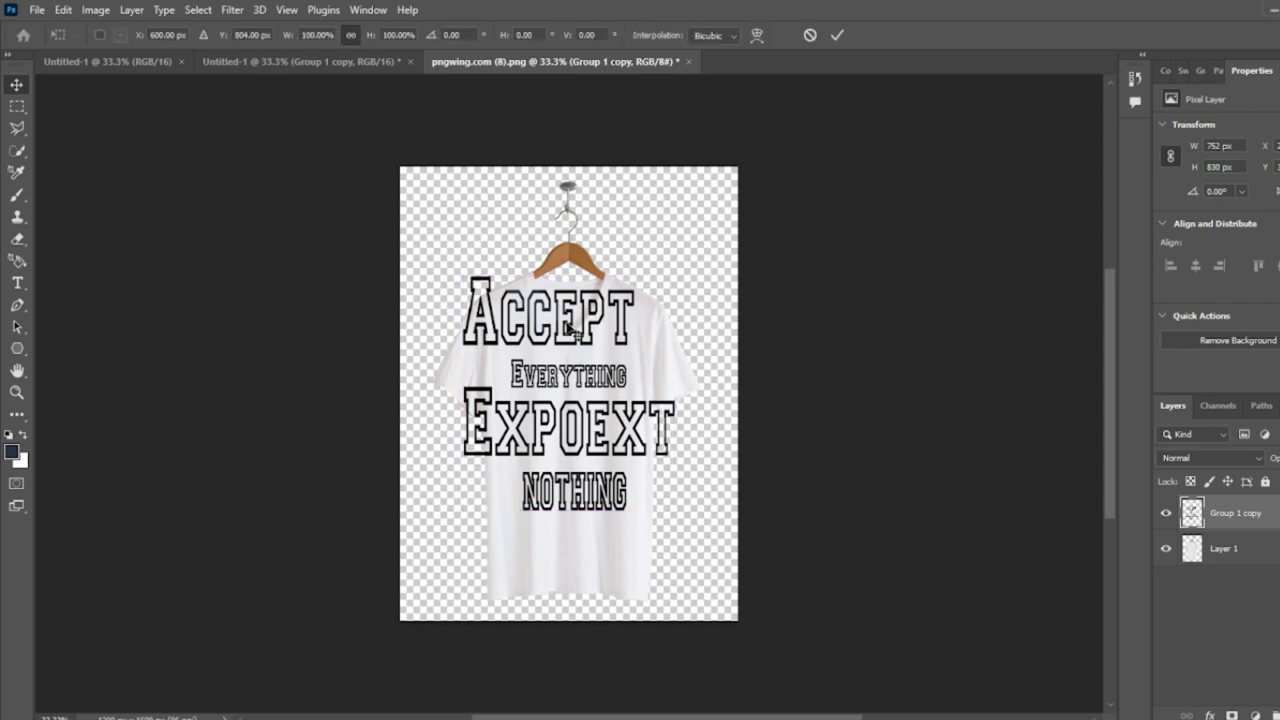
left_click_drag(464, 272, 528, 349)
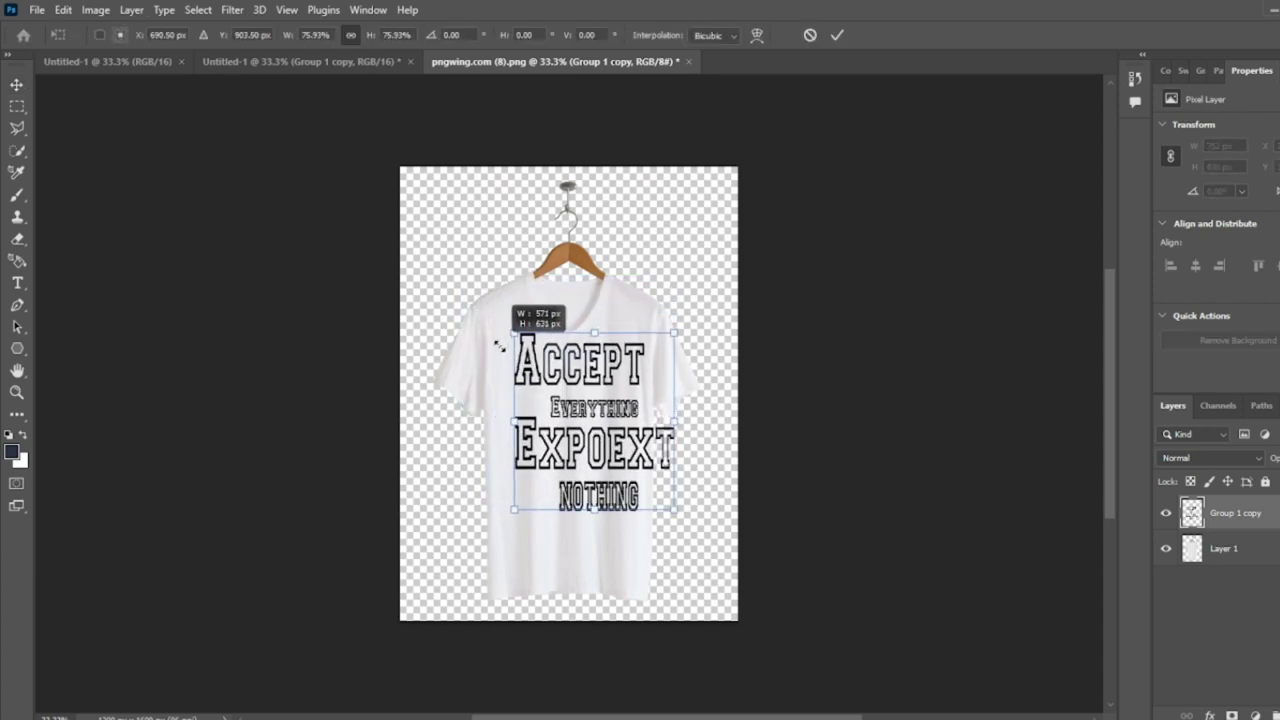
left_click_drag(598, 403, 573, 400)
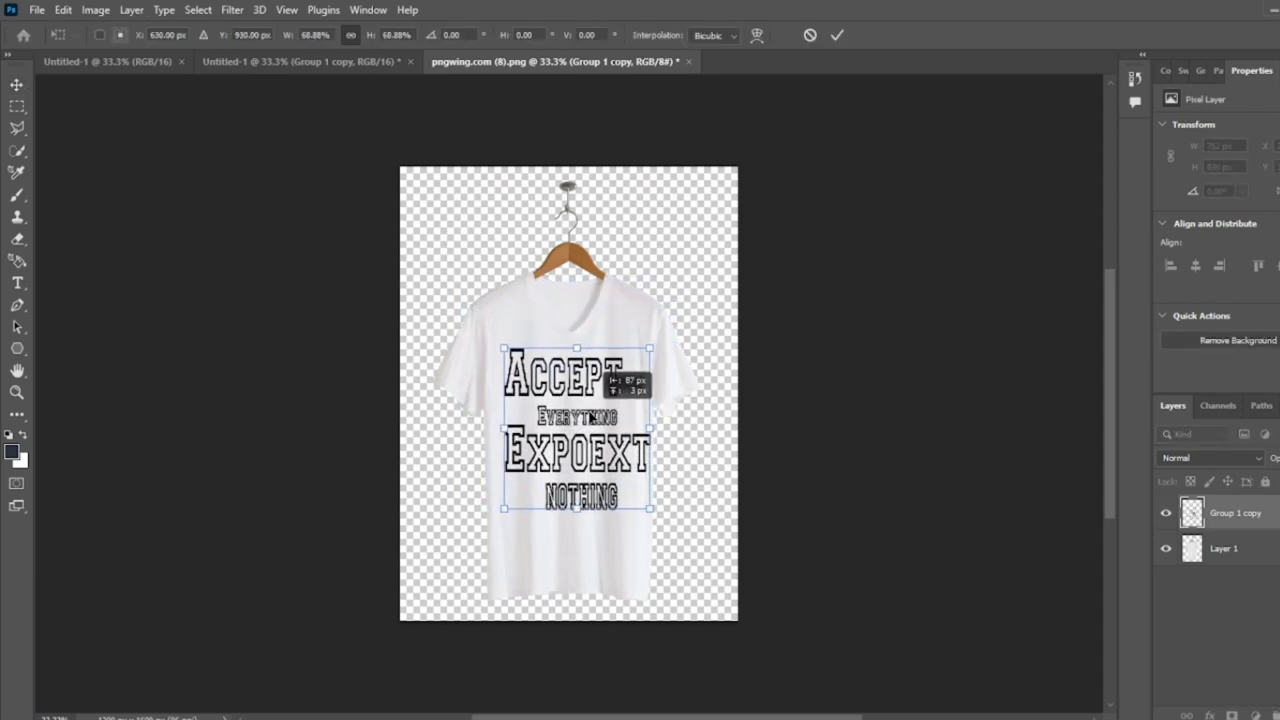
left_click_drag(651, 511, 640, 497)
left_click_drag(614, 412, 622, 426)
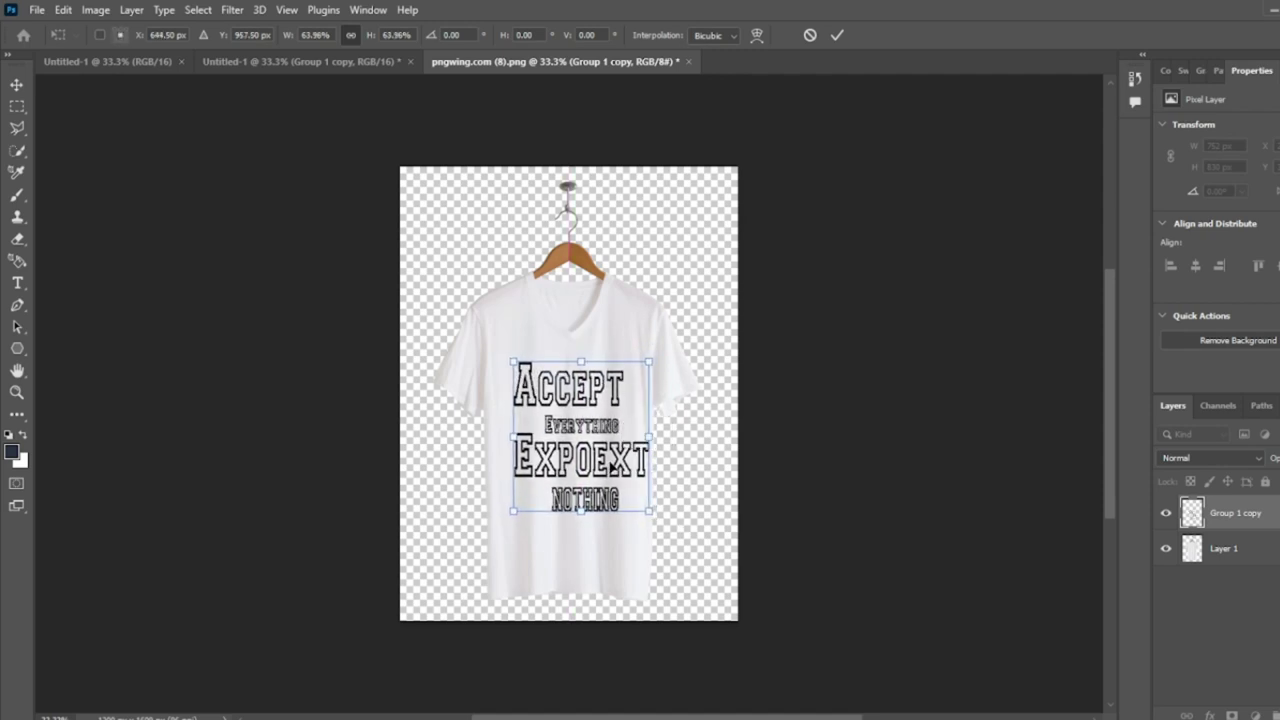
left_click(837, 36)
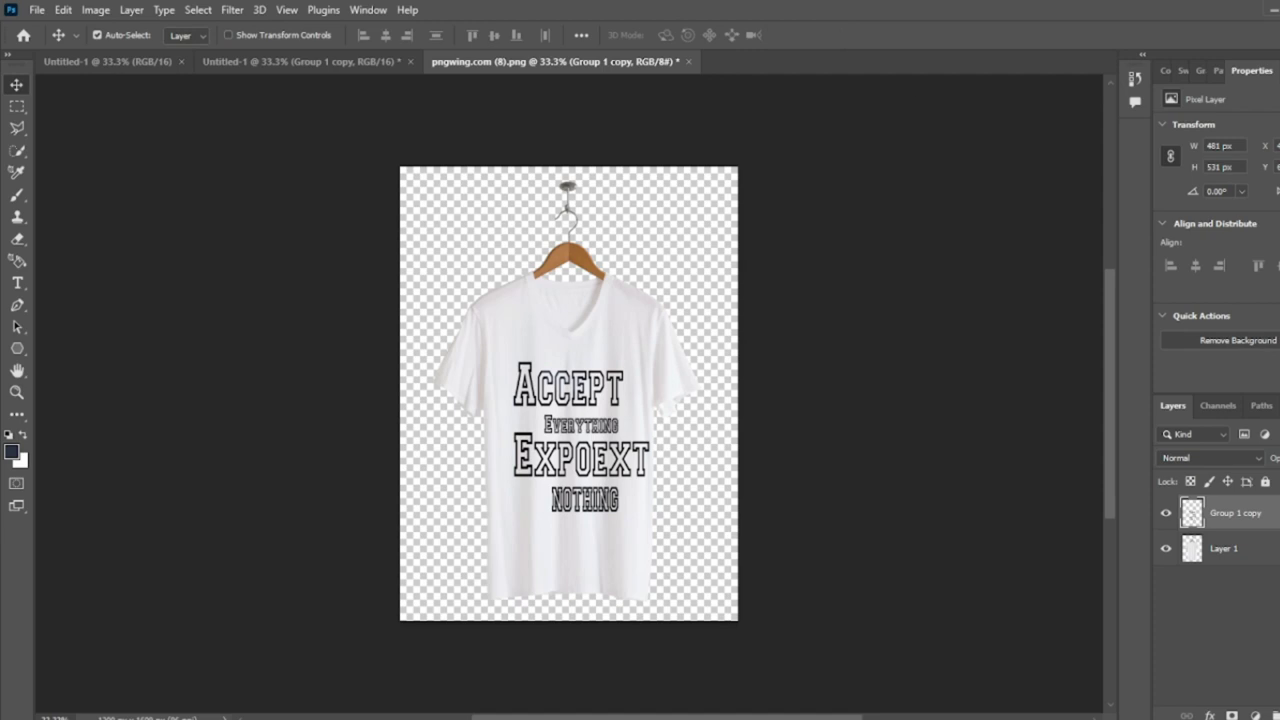
Step: Split the Group 1 copy layer's Underlying Layer Blend If highlights at 212/255 so fabric shows through
double_click(1250, 513)
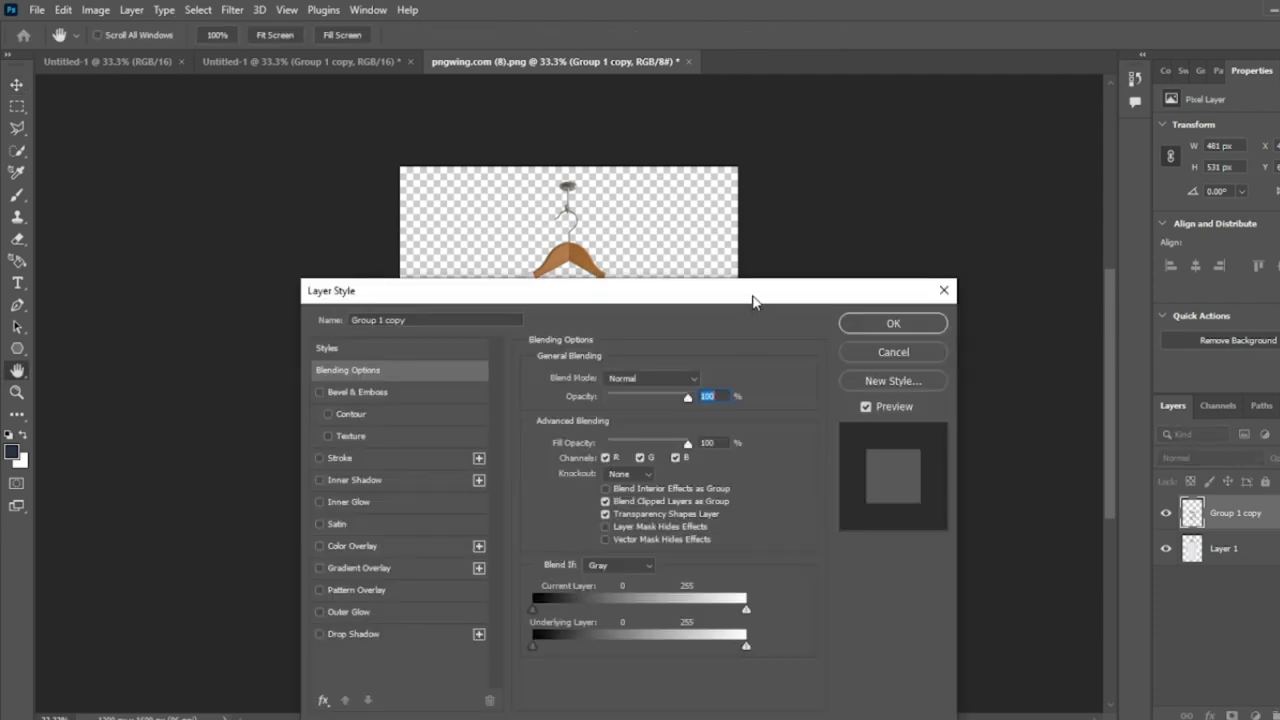
left_click_drag(742, 290, 1174, 162)
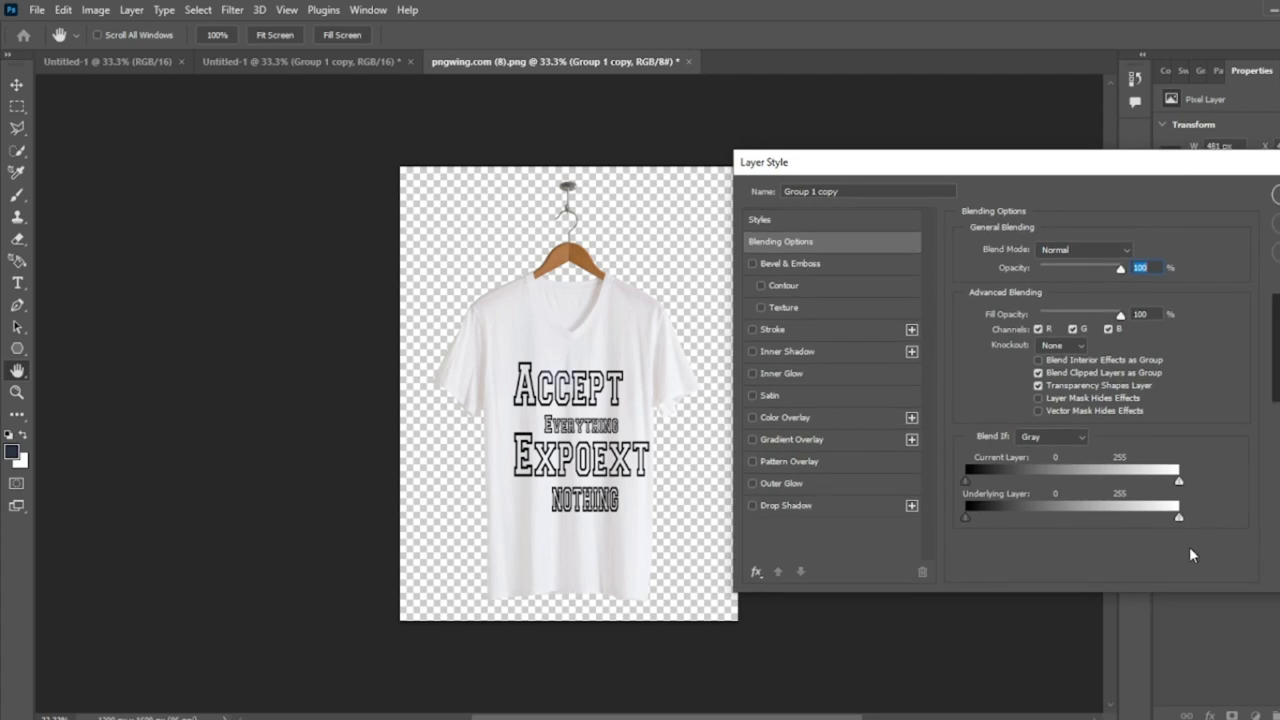
left_click_drag(1176, 518, 1143, 510)
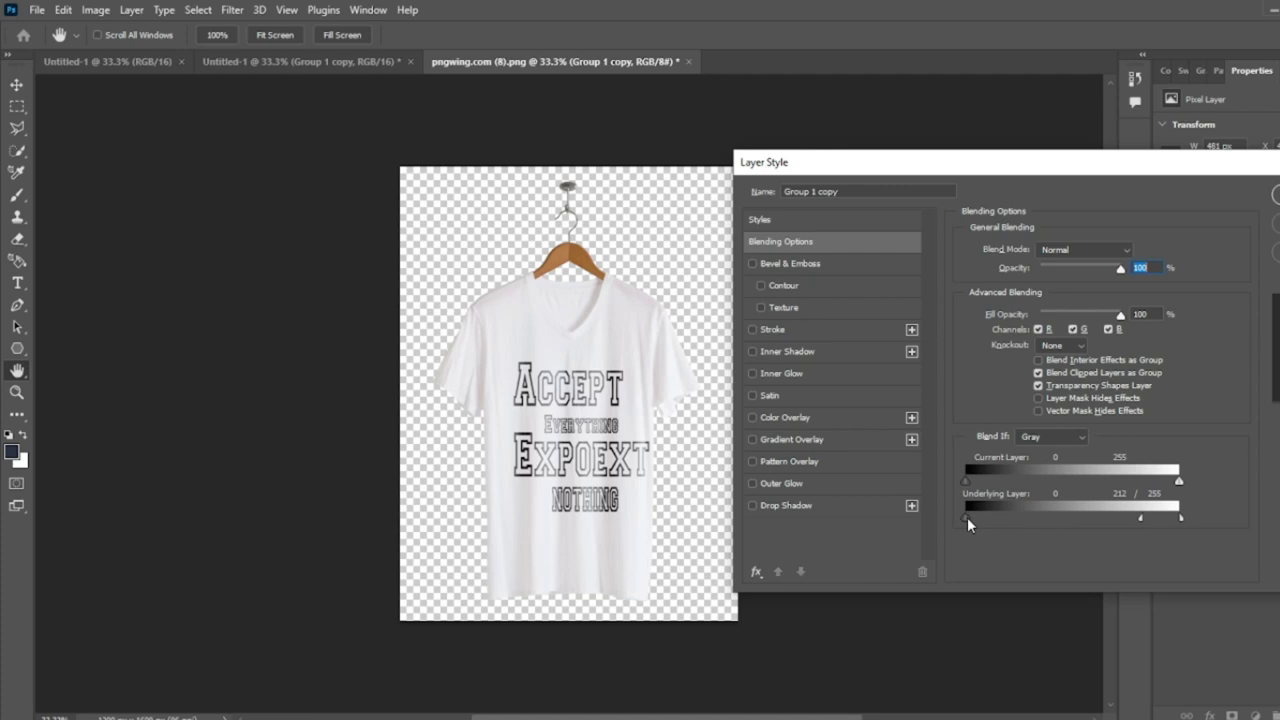
left_click(1276, 195)
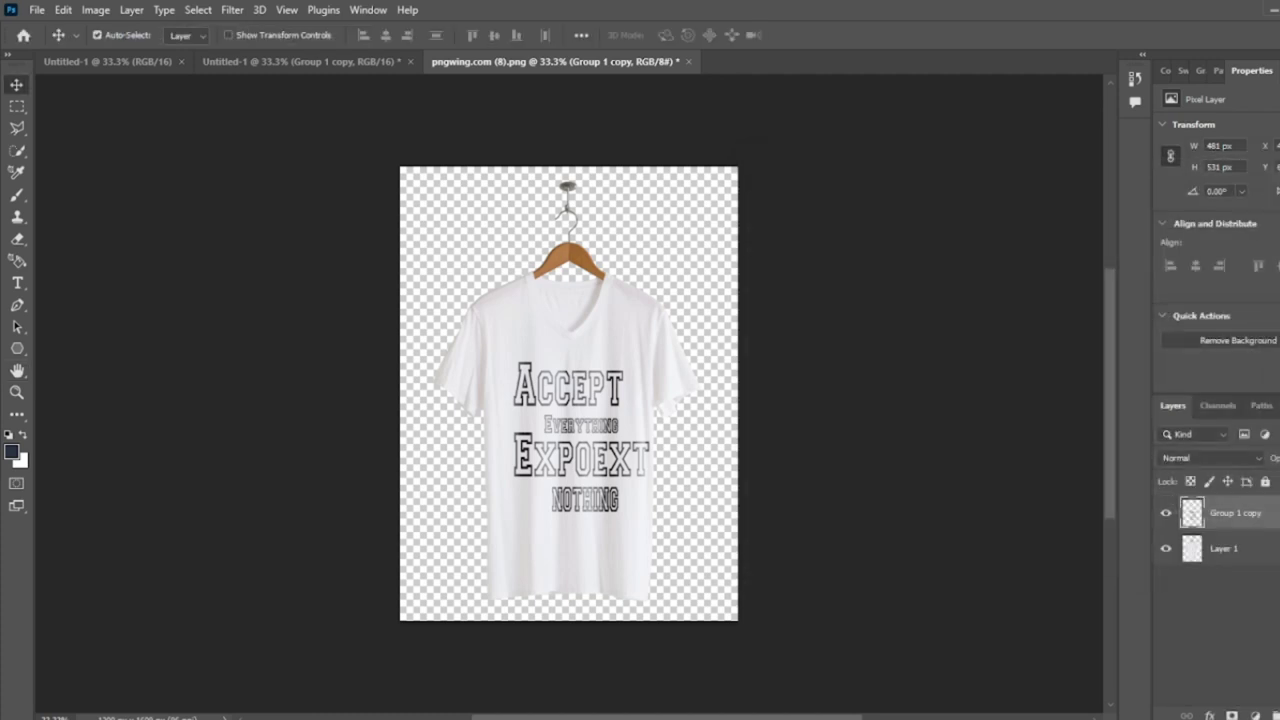